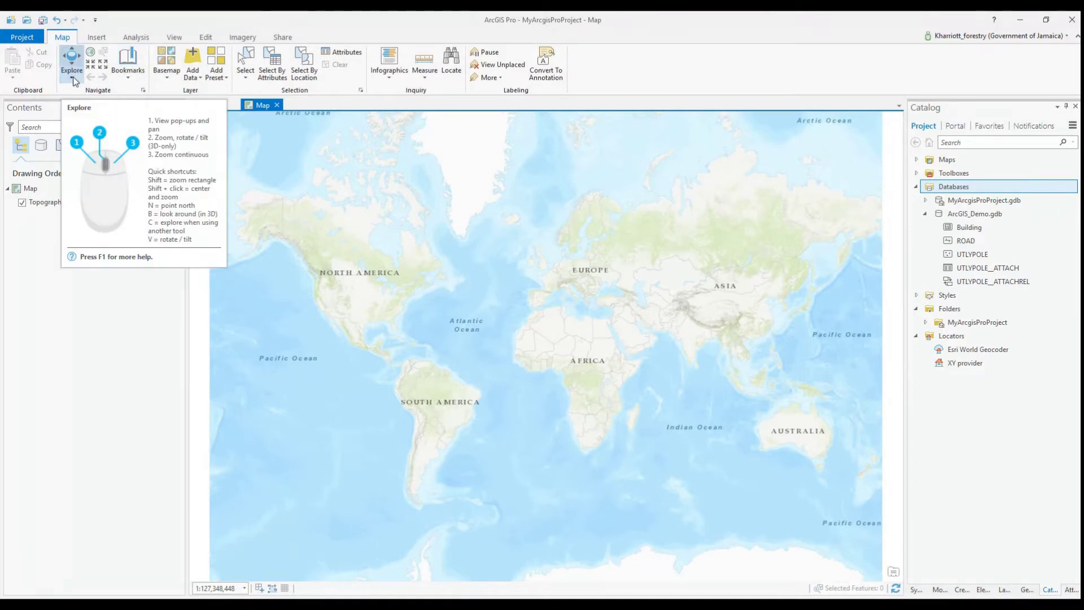
- Browse the Explore, Add Preset and Add Data menus, then select Building, ROAD and UTLYPOLE
{"action": "left_click", "coordinate": [73, 79]}
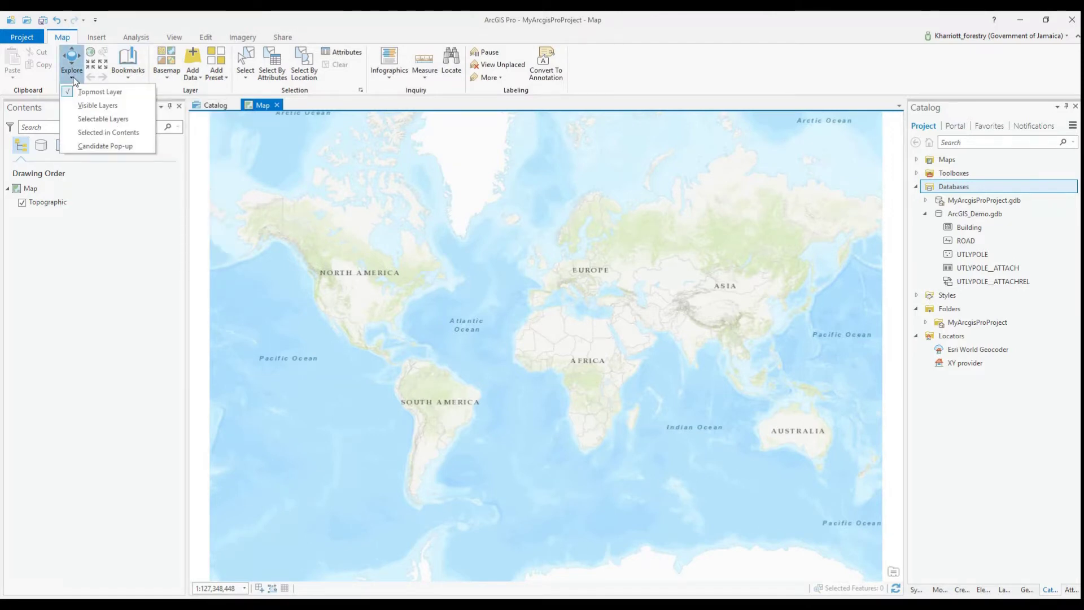
{"action": "left_click", "coordinate": [74, 80]}
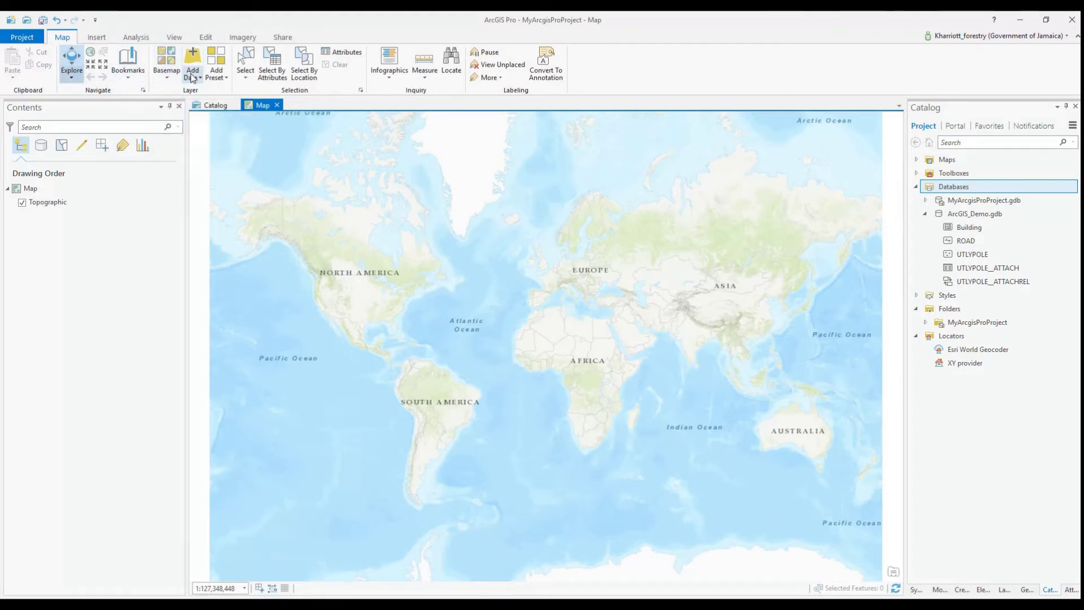
{"action": "left_click", "coordinate": [214, 75]}
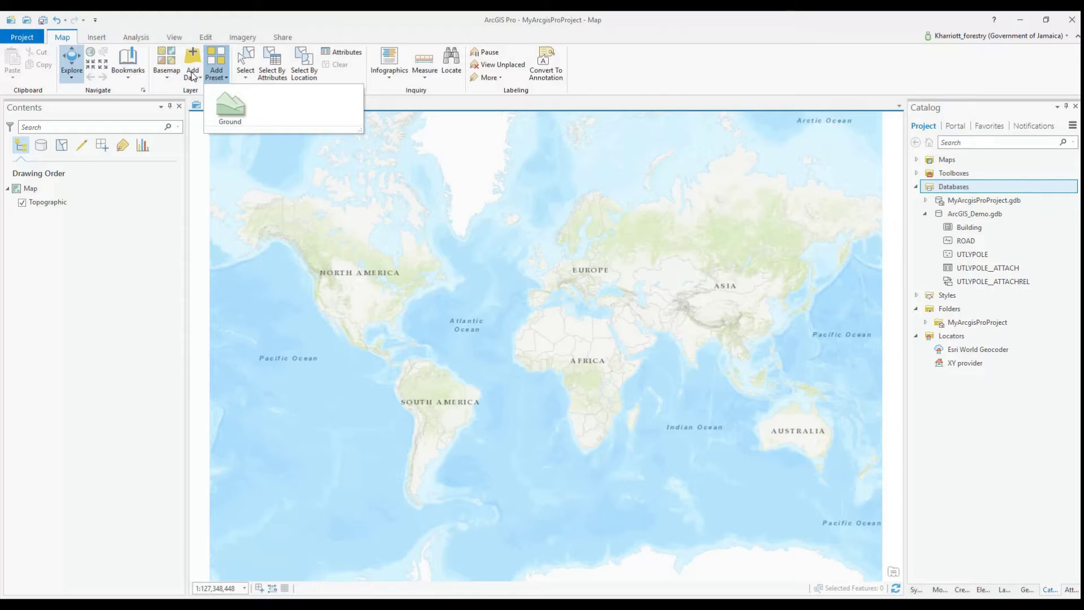
{"action": "left_click", "coordinate": [192, 75]}
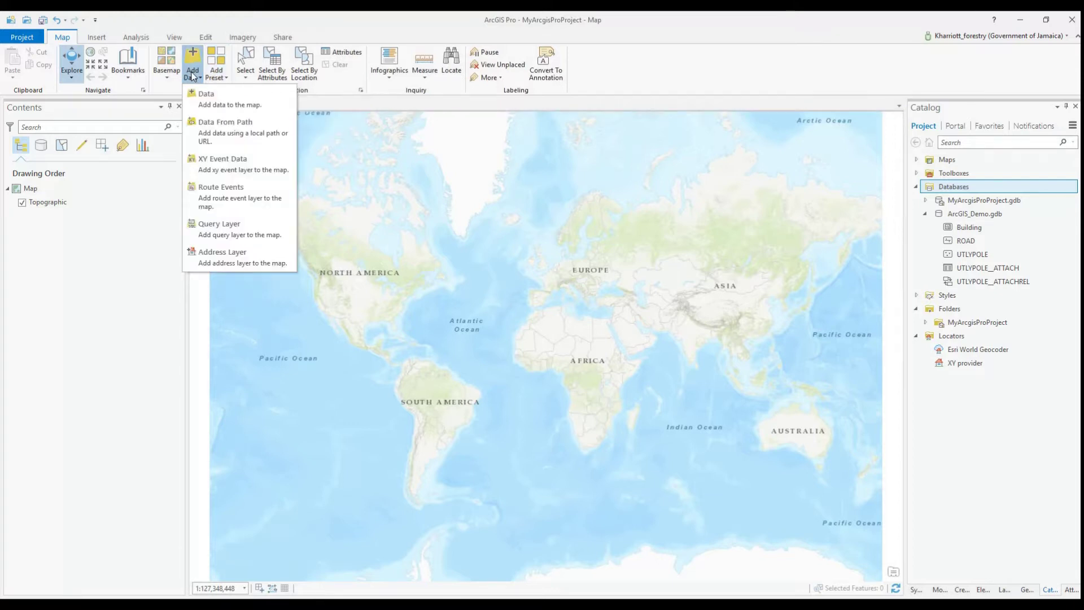
{"action": "left_click", "coordinate": [191, 75]}
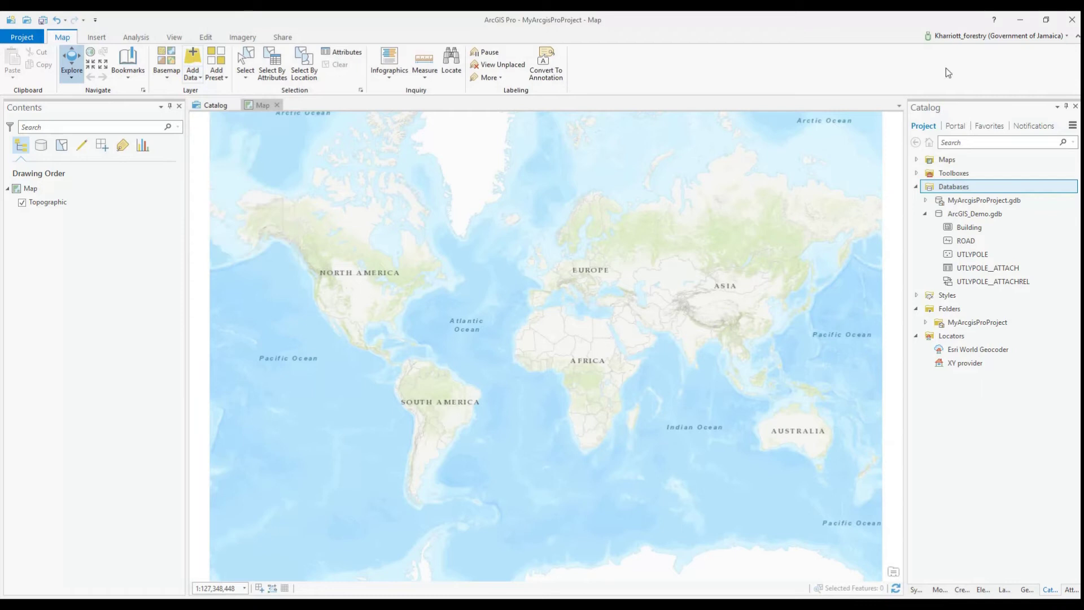
{"action": "left_click", "coordinate": [968, 226]}
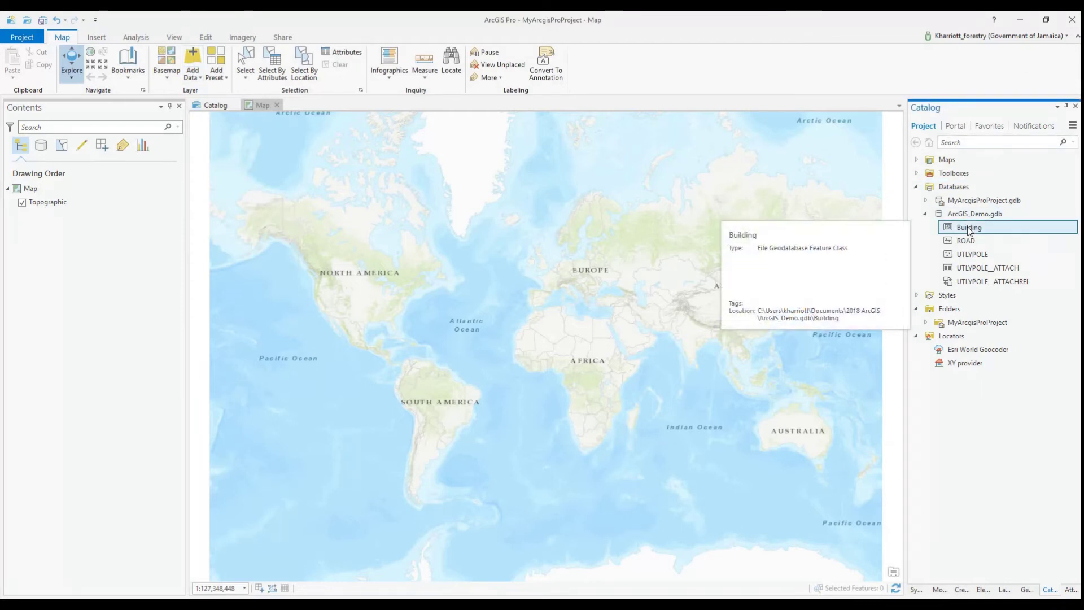
{"action": "left_click", "coordinate": [968, 241], "text": "ctrl"}
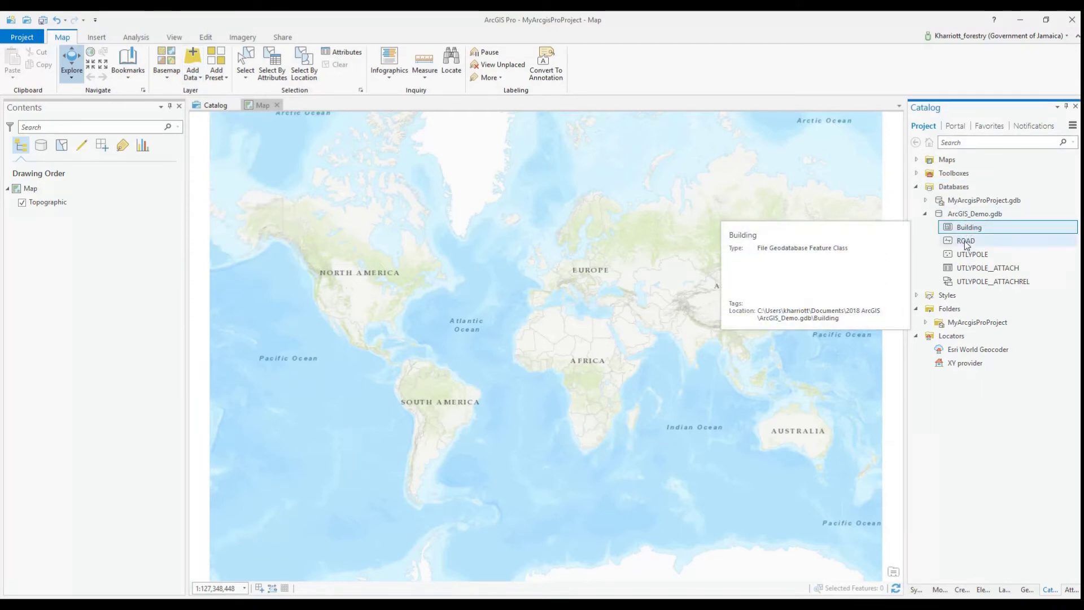
- Add the three feature classes to the map and zoom to the Utility Pole layer
{"action": "left_click_drag", "start_coordinate": [967, 240], "coordinate": [106, 236]}
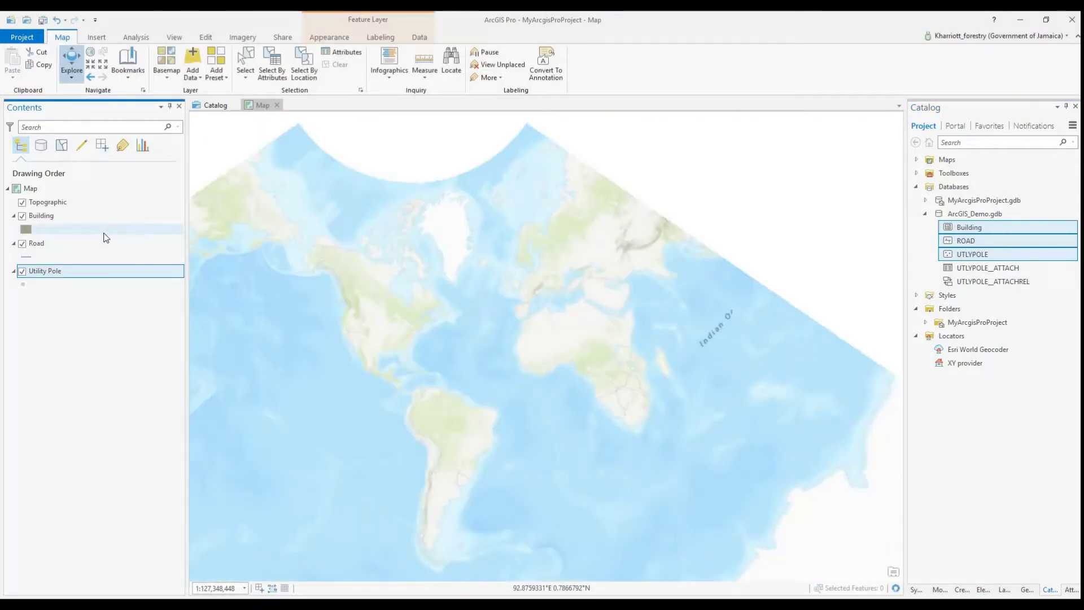
{"action": "right_click", "coordinate": [53, 272]}
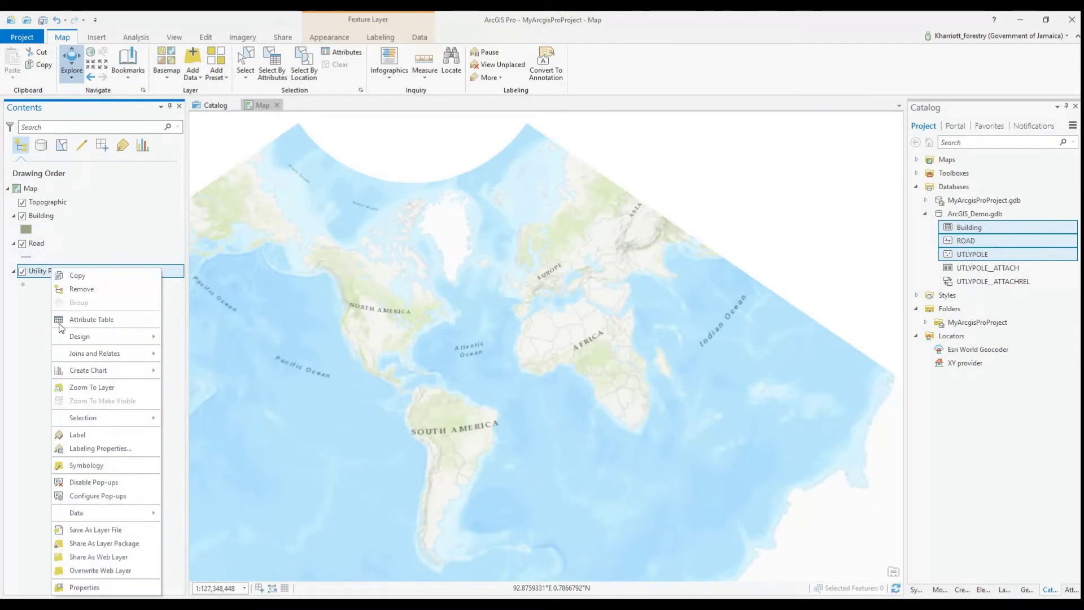
{"action": "left_click", "coordinate": [76, 387]}
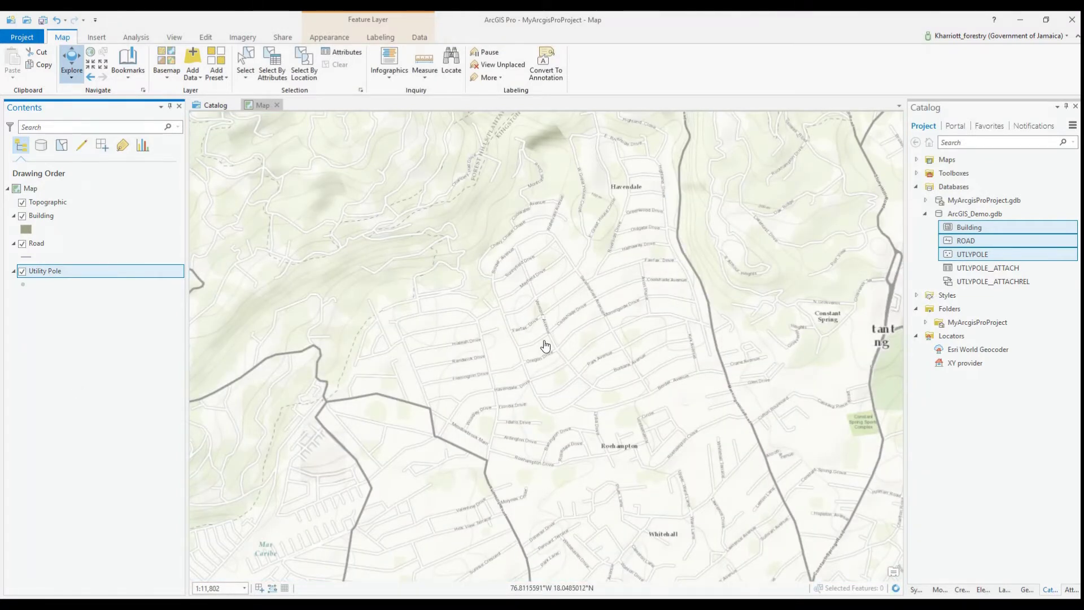
{"action": "scroll", "coordinate": [543, 346], "scroll_direction": "up", "scroll_amount": 2}
{"action": "scroll", "coordinate": [543, 345], "scroll_direction": "down", "scroll_amount": 1}
{"action": "scroll", "coordinate": [543, 346], "scroll_direction": "down", "scroll_amount": 2}
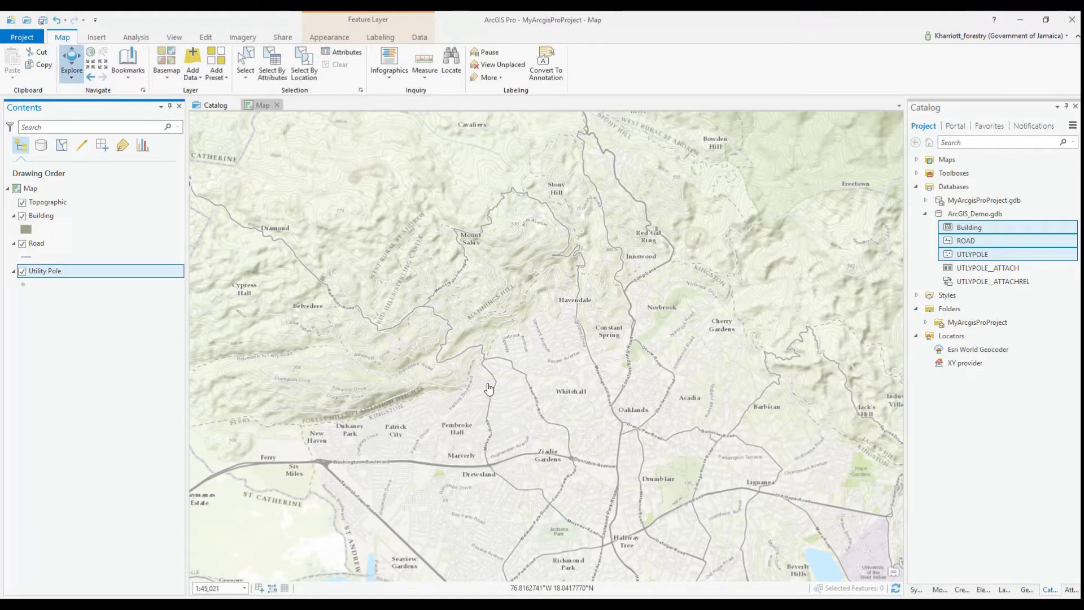
- Make the Utility Pole symbol a red Circle 4 marker at 9 pt
{"action": "left_click", "coordinate": [23, 286]}
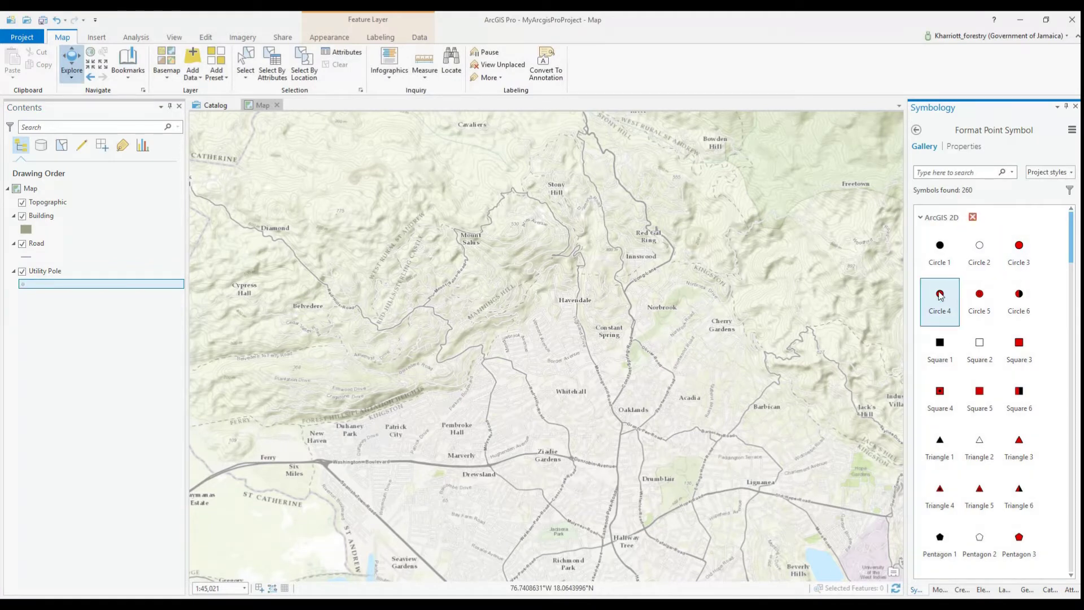
{"action": "left_click", "coordinate": [938, 294]}
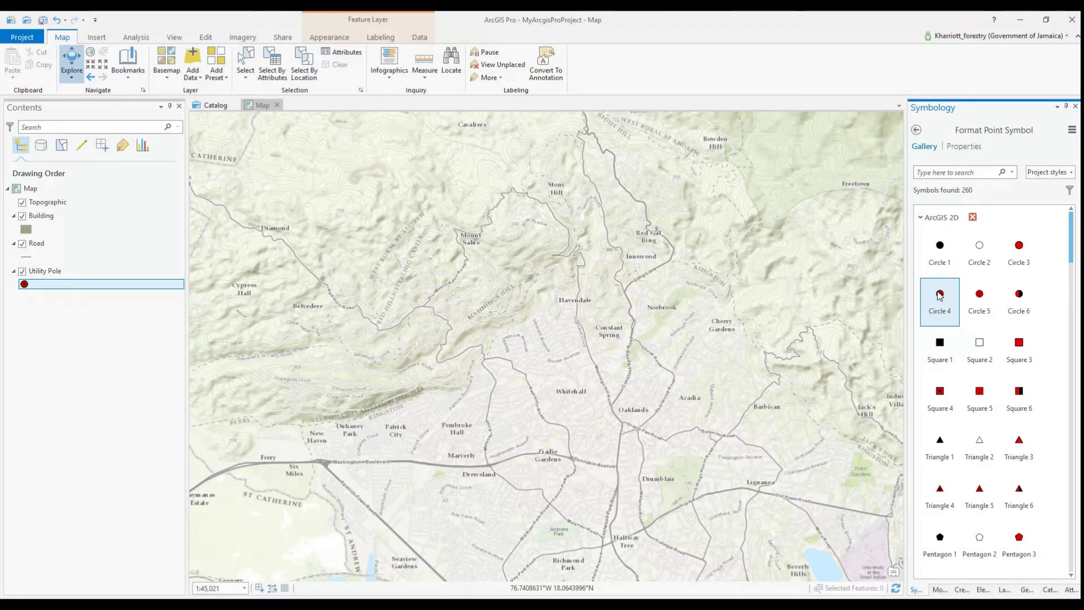
{"action": "left_click", "coordinate": [962, 146]}
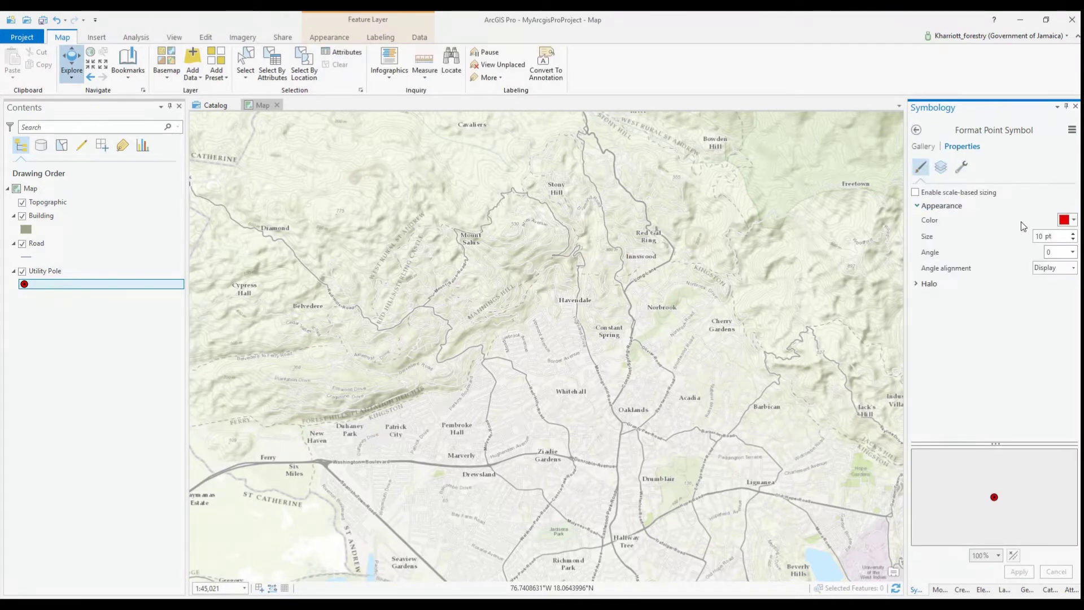
{"action": "left_click", "coordinate": [1073, 238]}
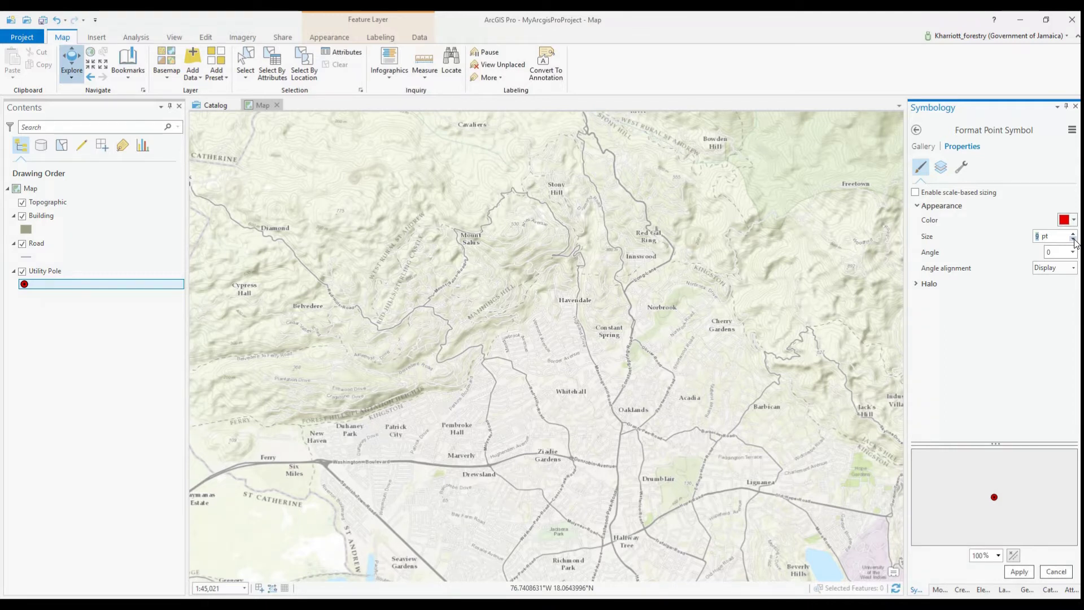
{"action": "left_click", "coordinate": [1020, 572]}
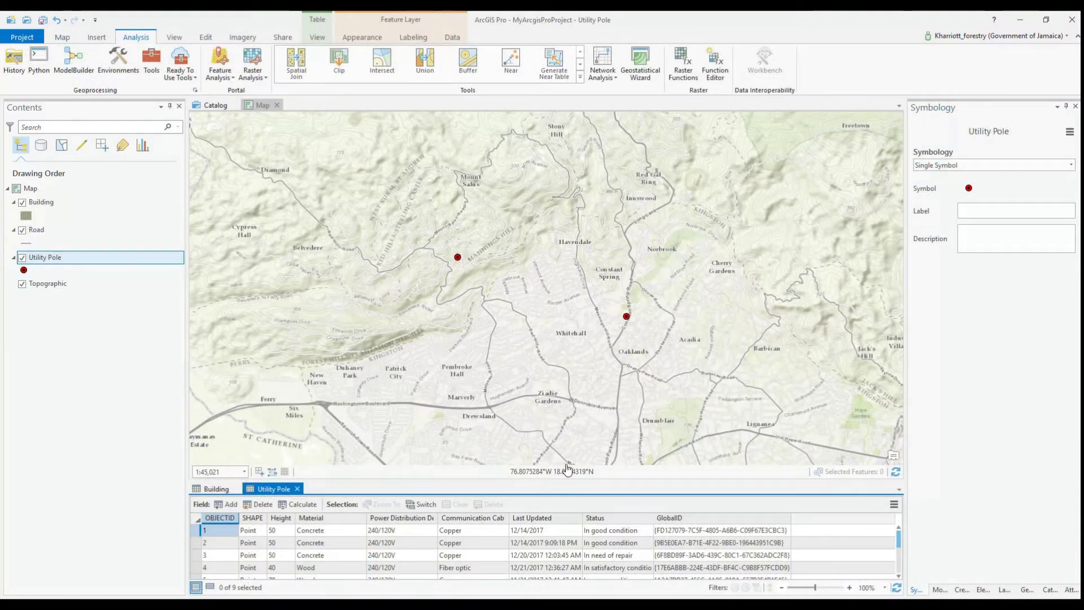
- Close the attribute table and symbolize the poles by Unique Values on the Material field
{"action": "left_click", "coordinate": [297, 489]}
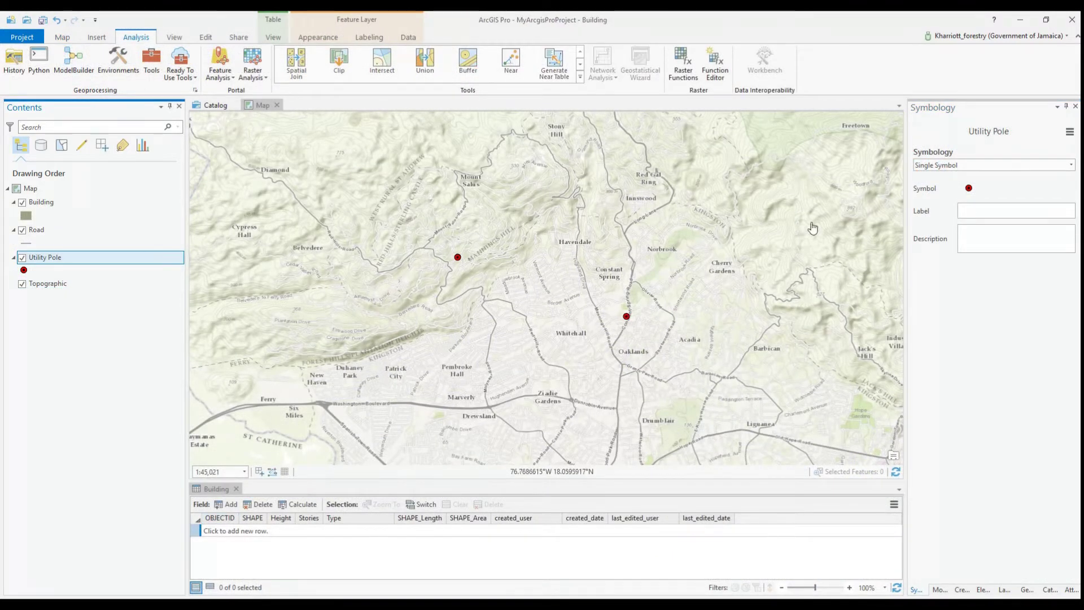
{"action": "left_click", "coordinate": [1071, 167]}
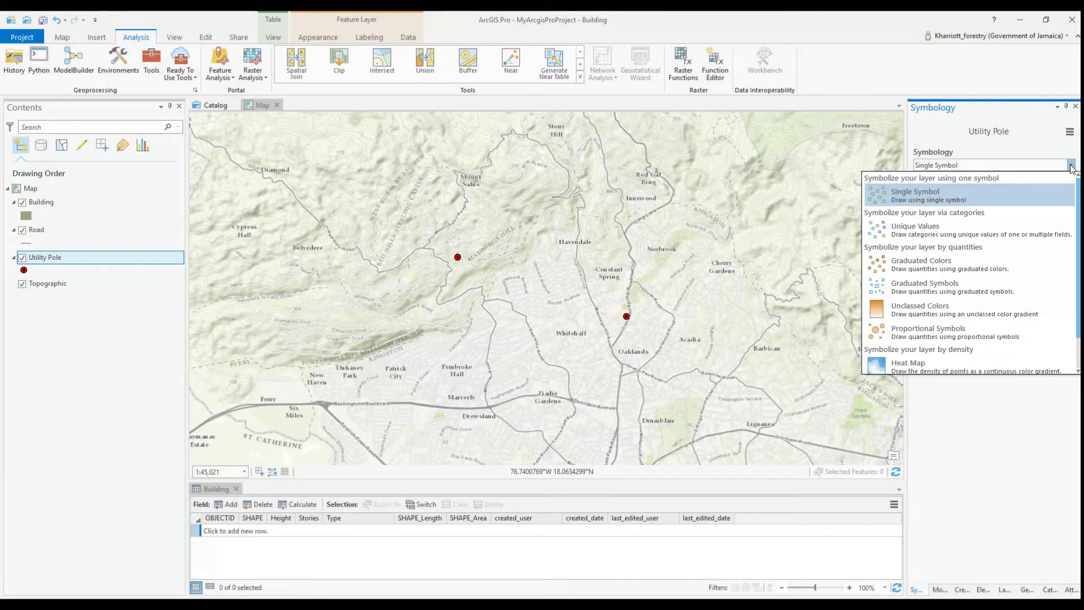
{"action": "left_click", "coordinate": [972, 235]}
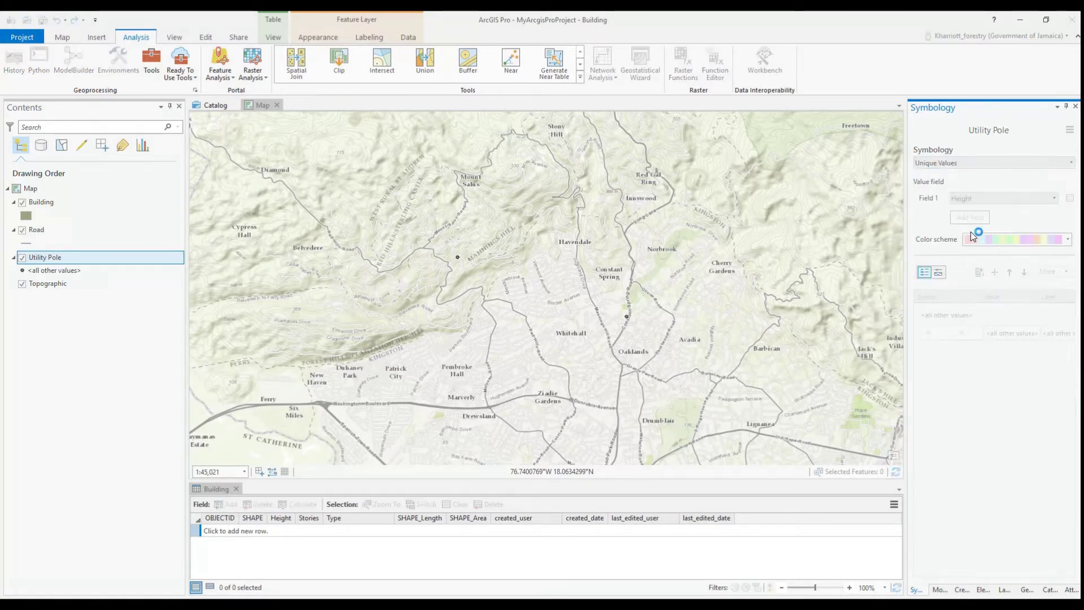
{"action": "left_click", "coordinate": [1056, 200]}
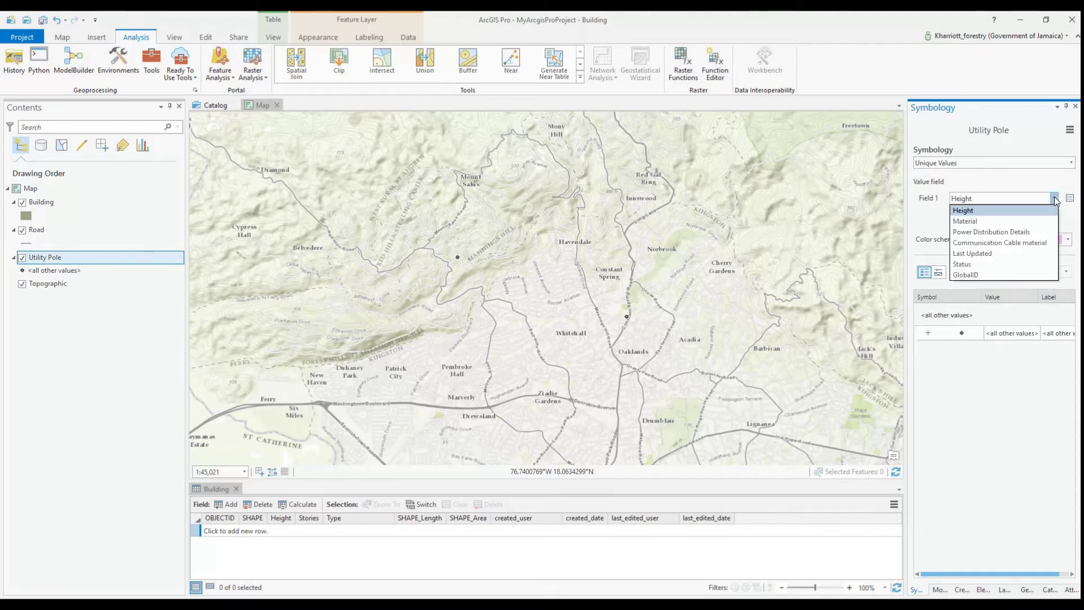
{"action": "left_click", "coordinate": [973, 222]}
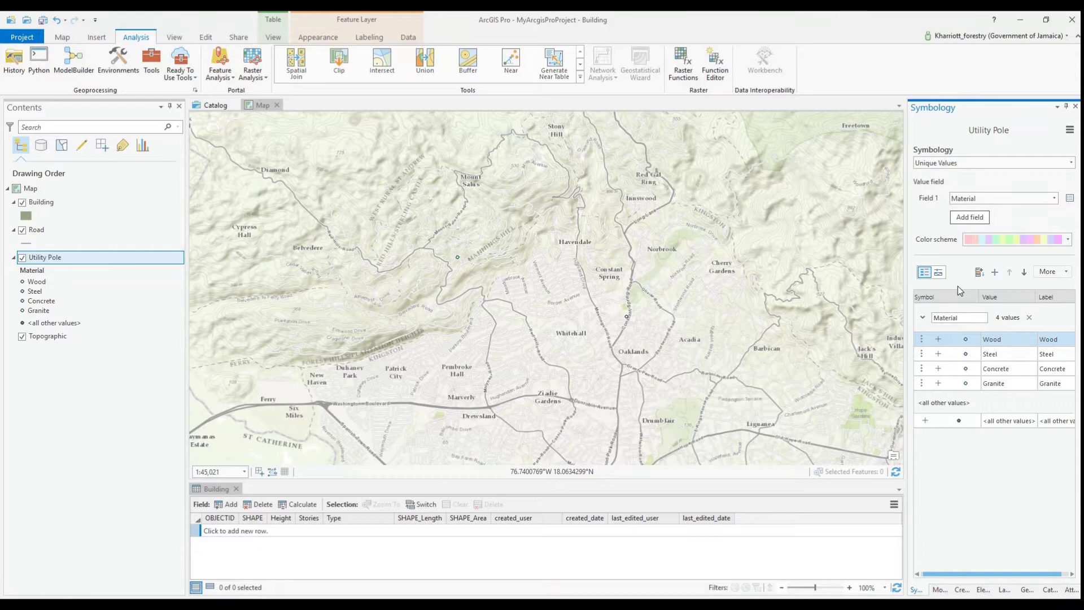
- Apply a teal, orange, purple, pink and green colour scheme to the Material classes
{"action": "left_click", "coordinate": [1067, 240]}
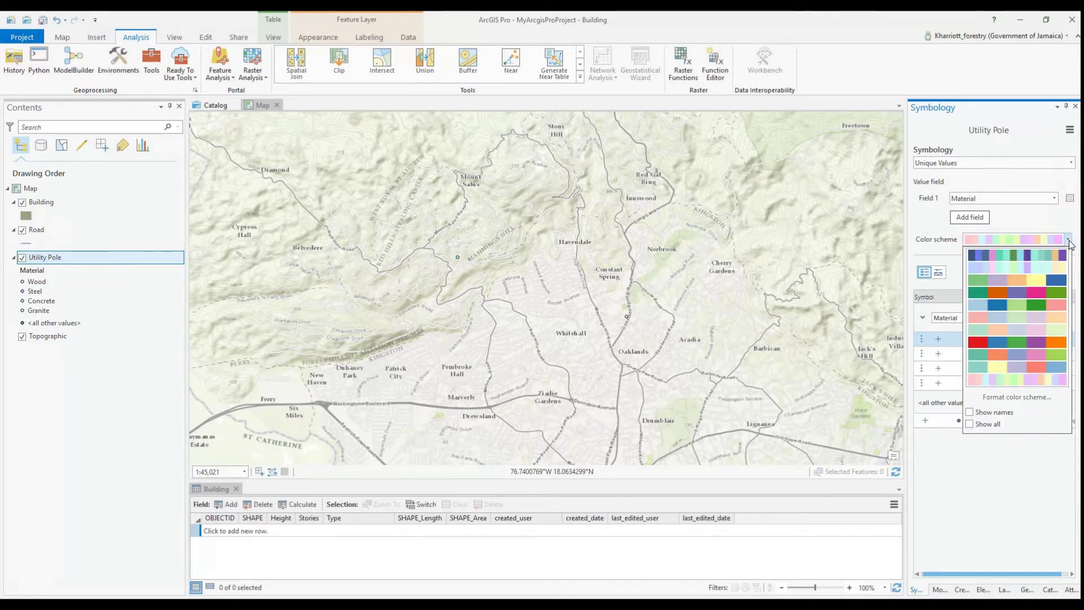
{"action": "left_click", "coordinate": [1032, 291]}
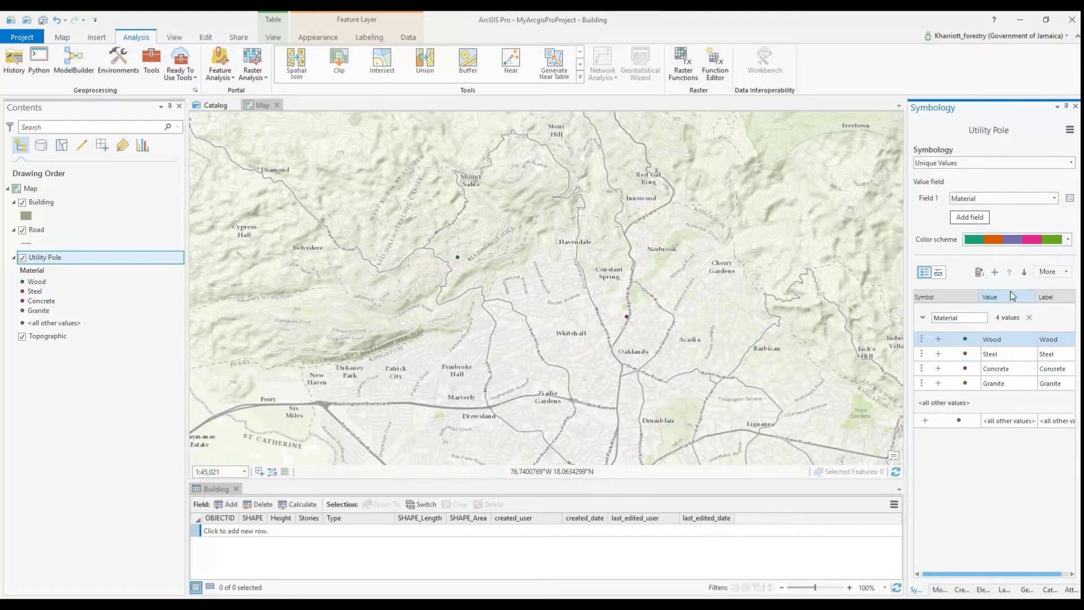
{"action": "left_click", "coordinate": [1067, 272]}
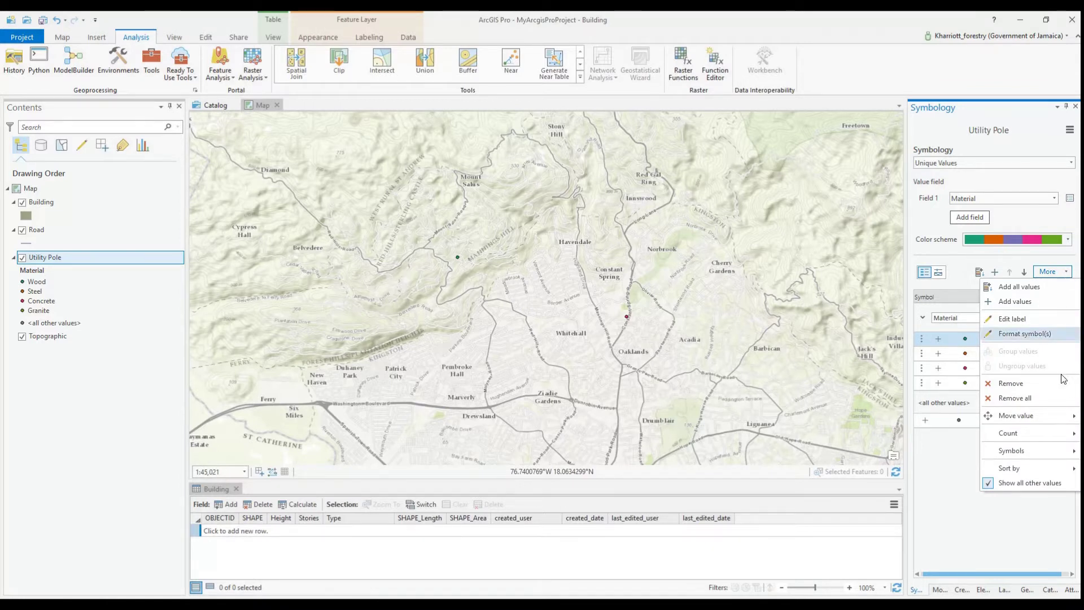
- Turn off the all other values class and zoom in on the poles near Ziadie Gardens
{"action": "left_click", "coordinate": [1033, 483]}
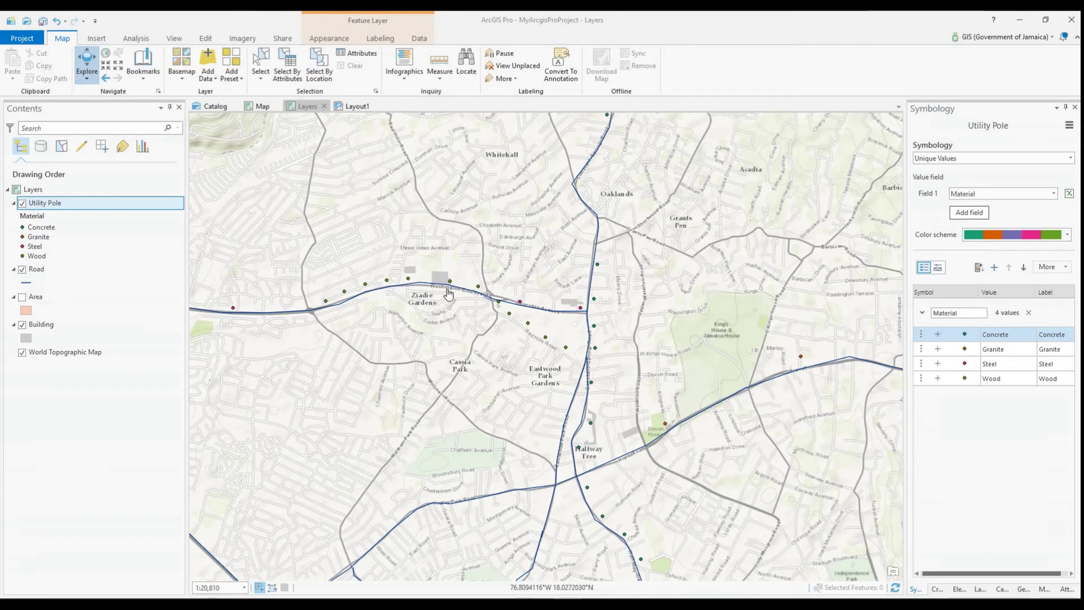
{"action": "scroll", "coordinate": [532, 328], "scroll_direction": "up", "scroll_amount": 3}
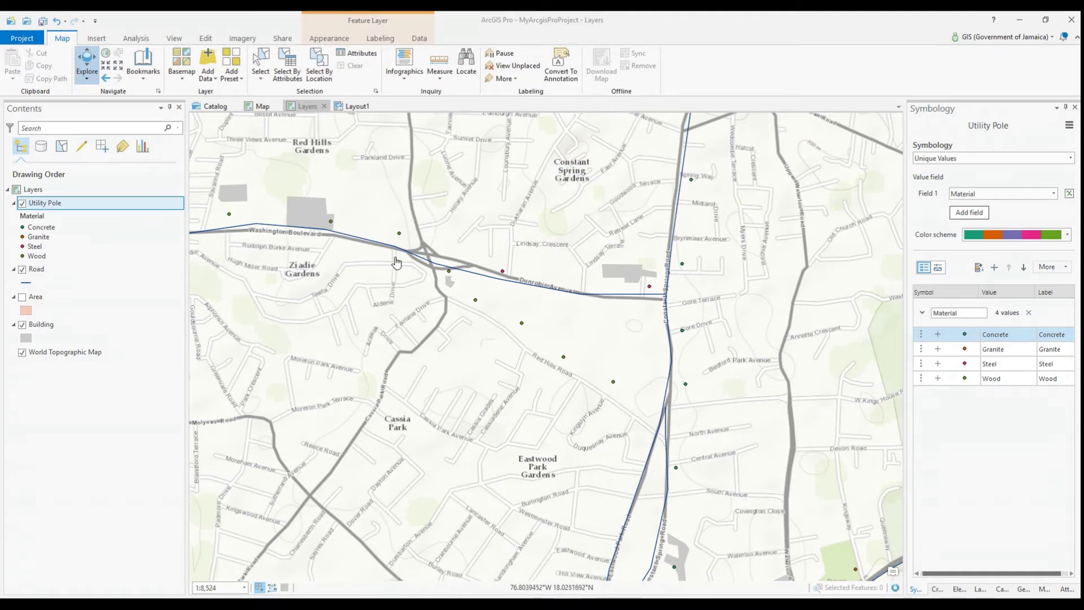
{"action": "right_click", "coordinate": [65, 204]}
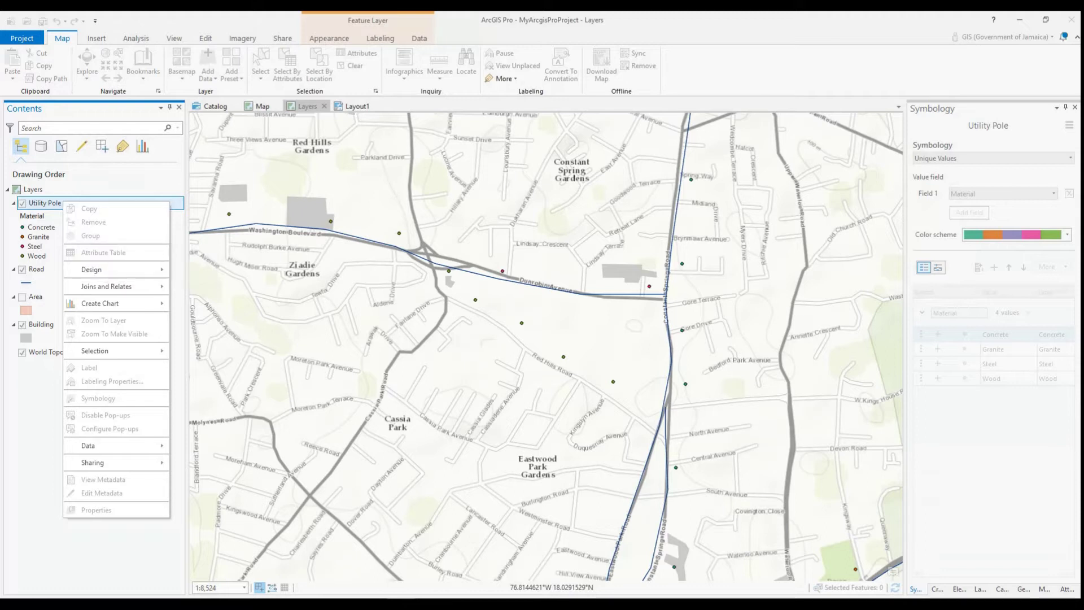
- Turn on Utility Pole labels so each pole shows its material name
{"action": "right_click", "coordinate": [105, 203]}
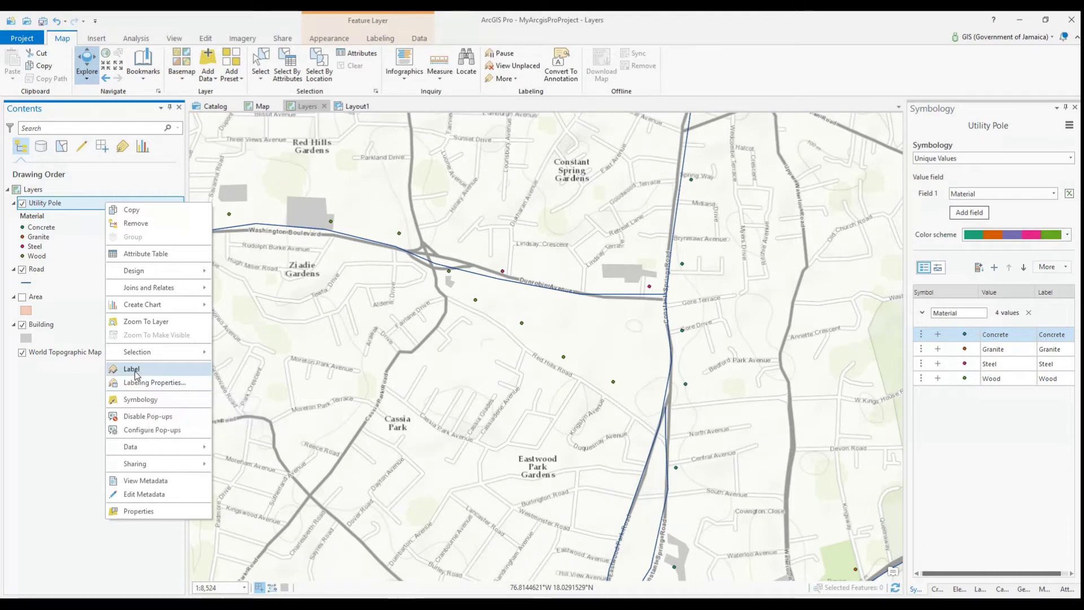
{"action": "left_click", "coordinate": [135, 370]}
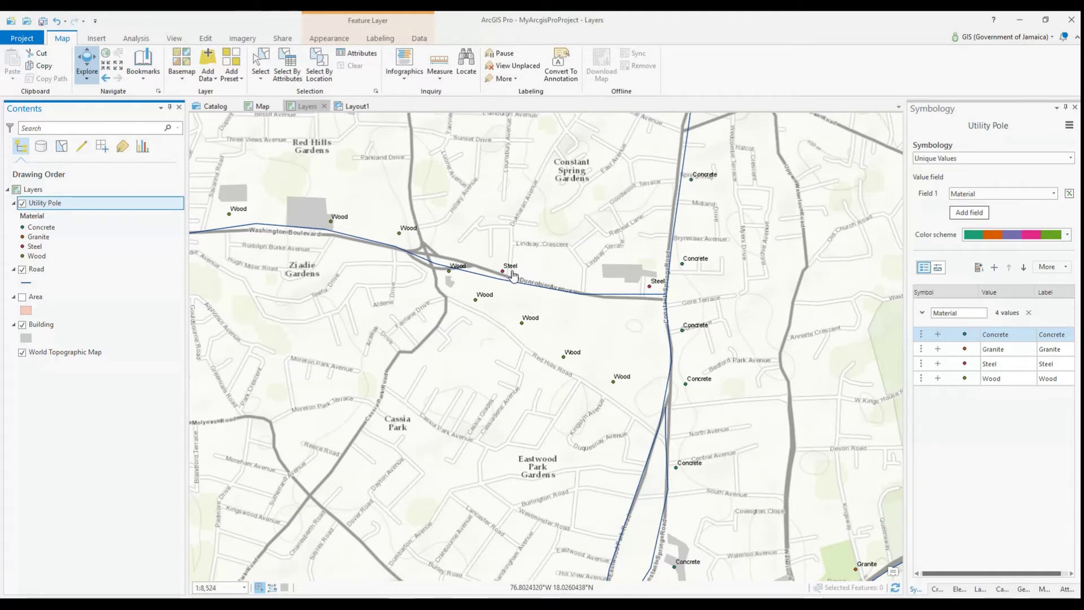
{"action": "right_click", "coordinate": [121, 203]}
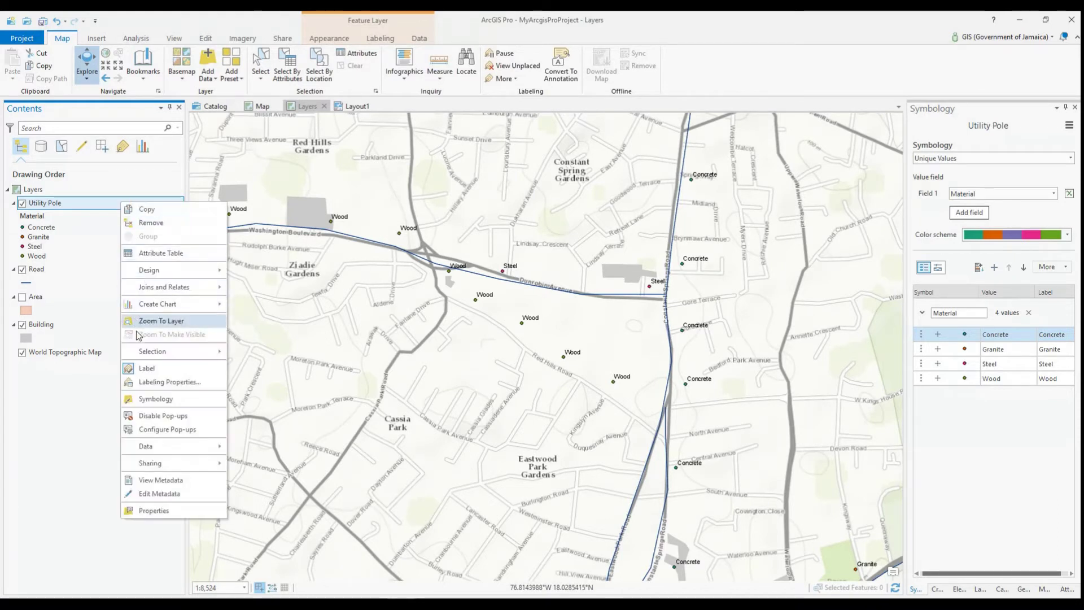
- Replace the Material label expression with the Height field and apply it
{"action": "left_click", "coordinate": [155, 383]}
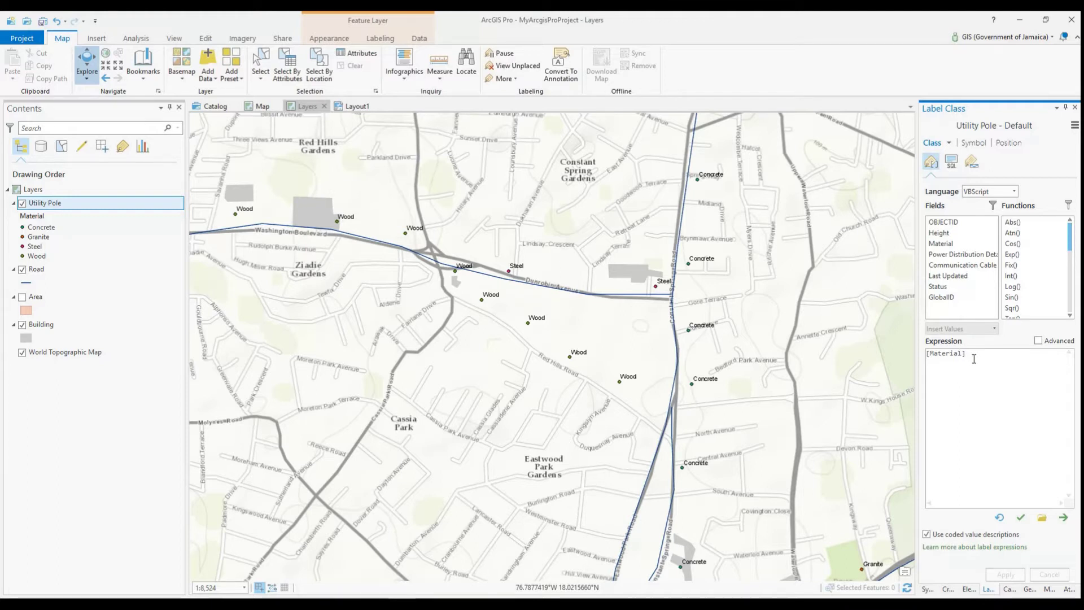
{"action": "left_click_drag", "start_coordinate": [952, 359], "coordinate": [922, 361]}
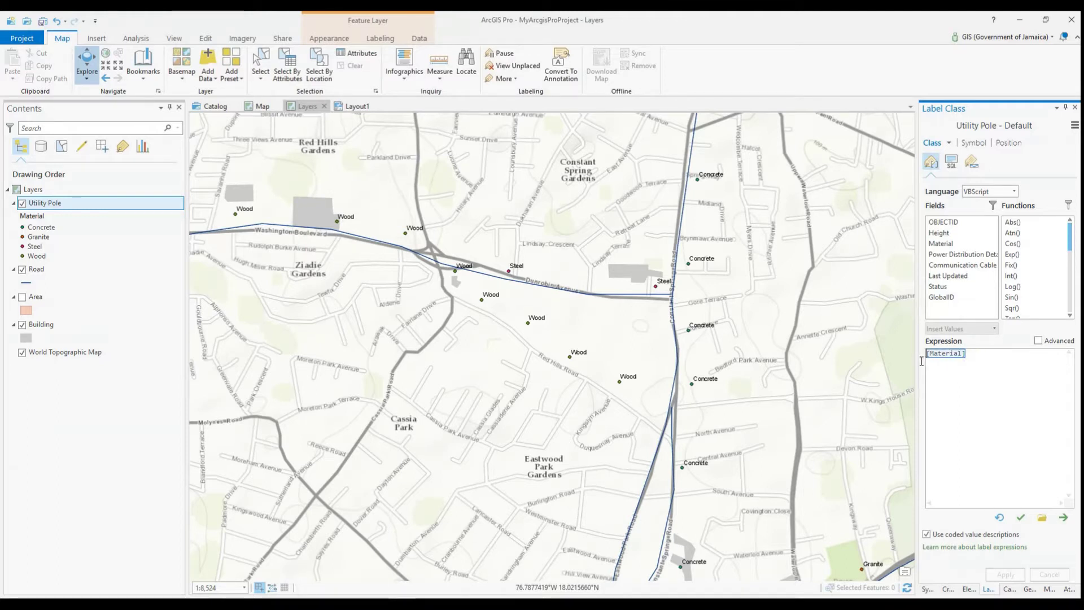
{"action": "key", "text": "Delete"}
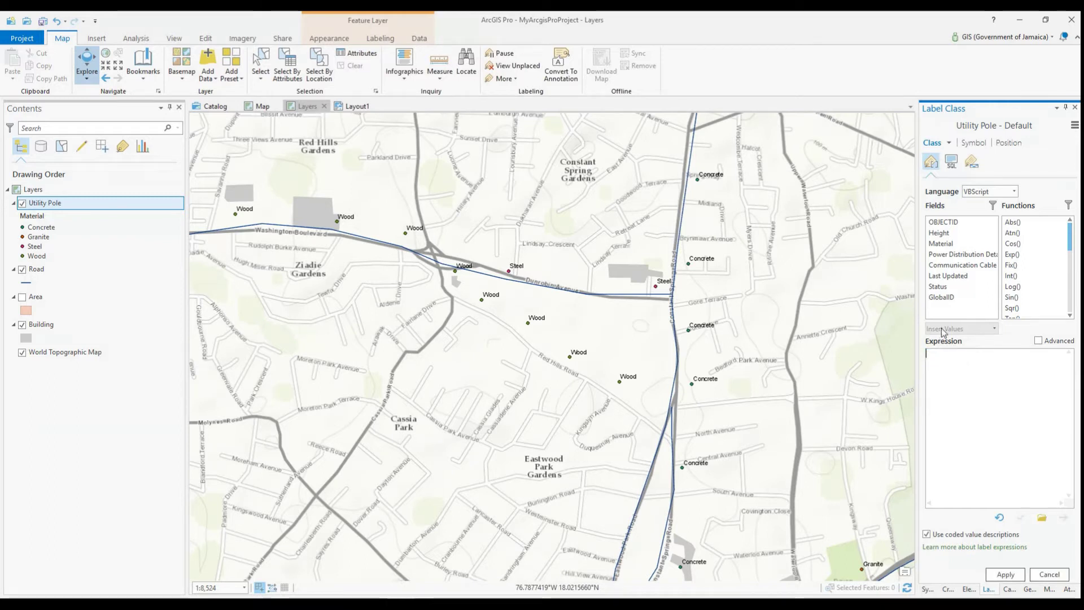
{"action": "left_click", "coordinate": [941, 233]}
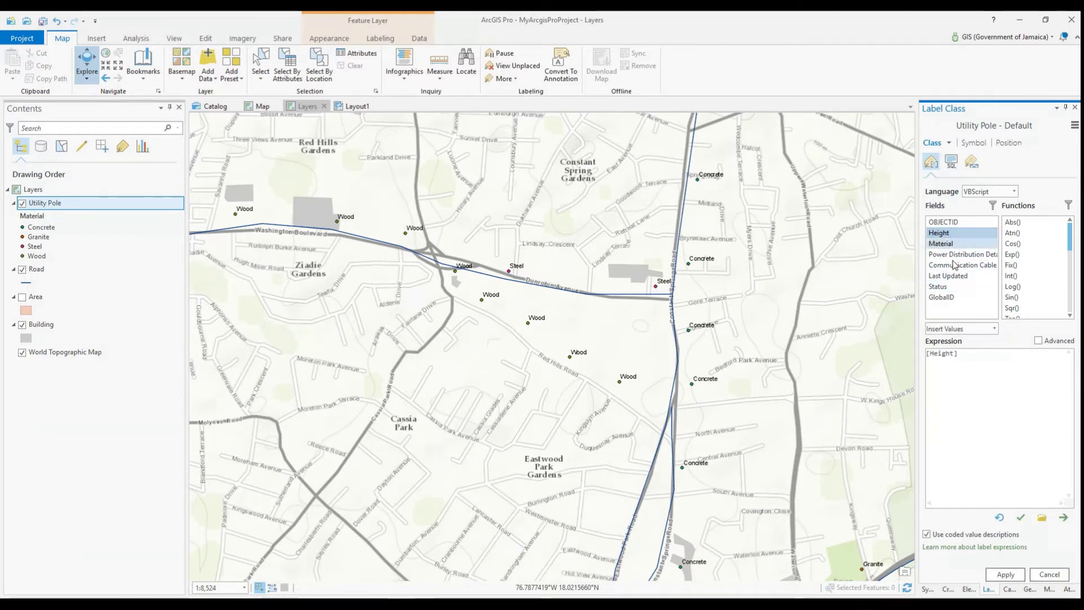
{"action": "left_click", "coordinate": [999, 574]}
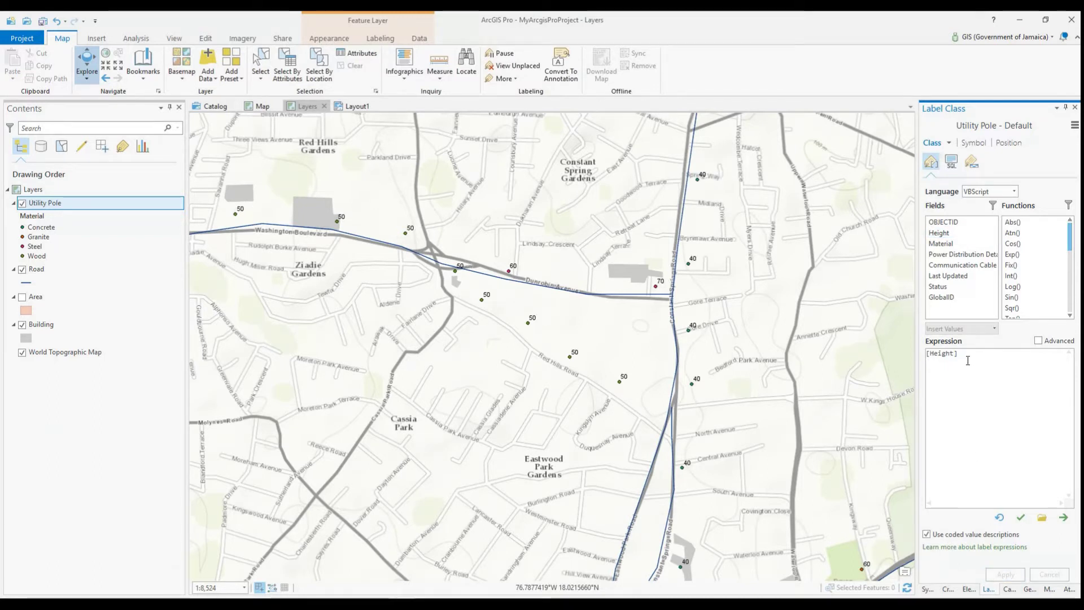
- Append ' m' to the height label expression, apply it, and save the project
{"action": "left_click", "coordinate": [967, 356]}
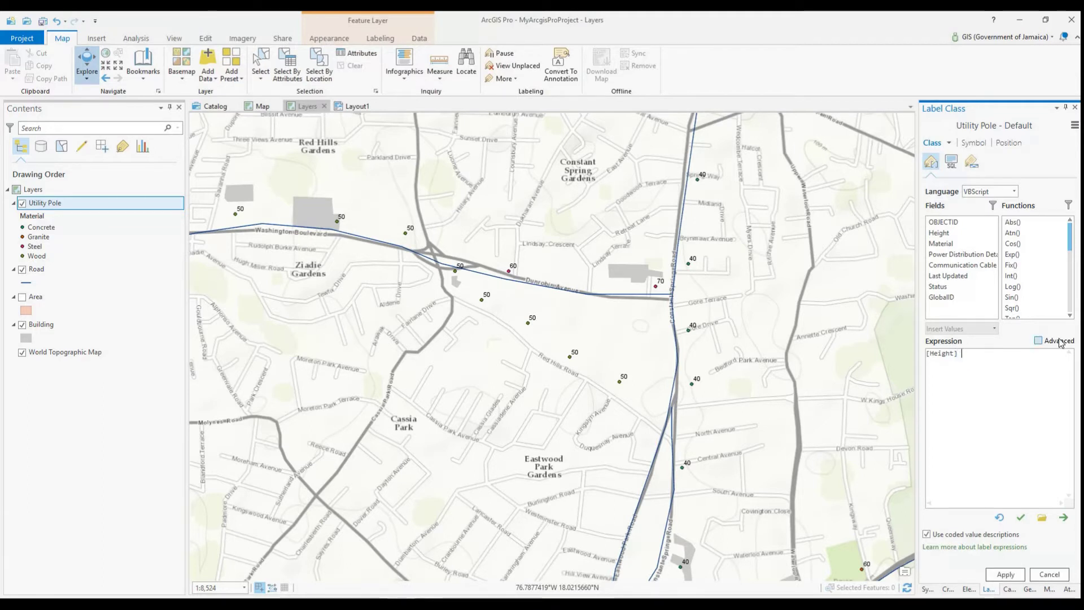
{"action": "type", "text": "+ "}
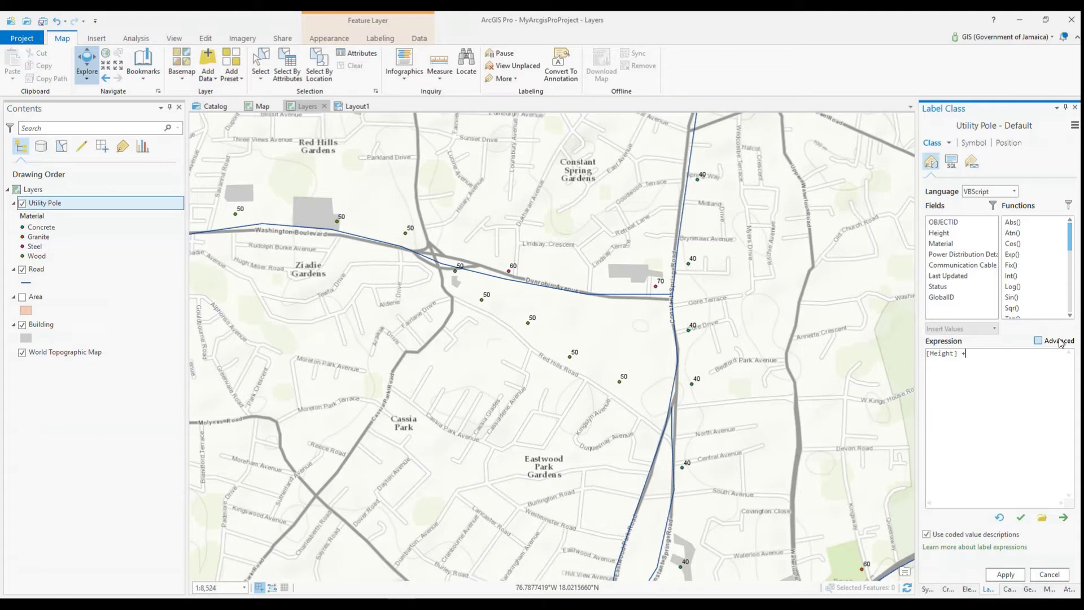
{"action": "type", "text": "\" "}
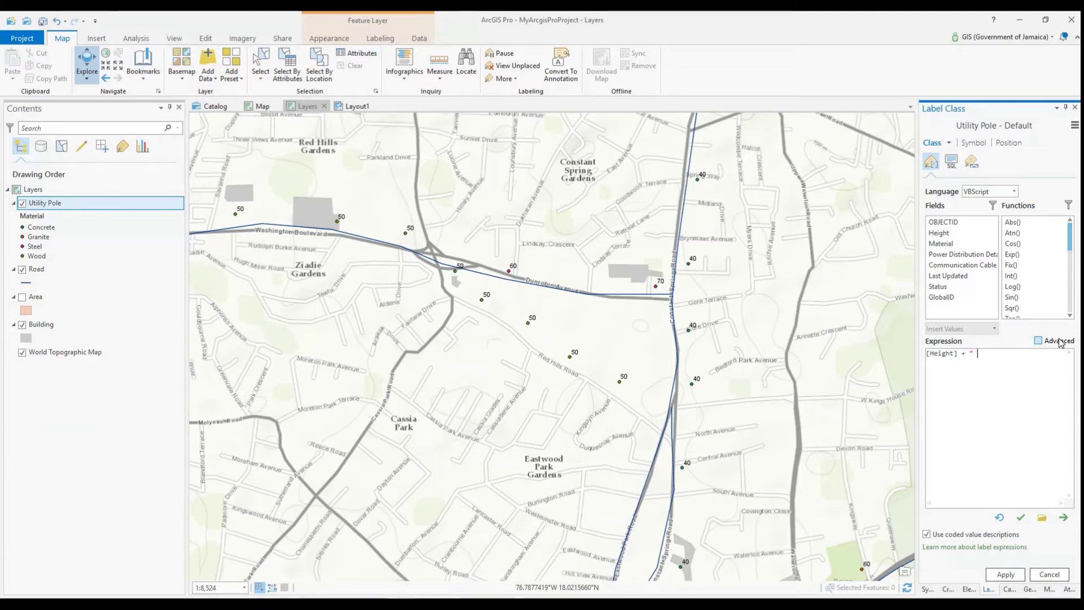
{"action": "type", "text": "\" "}
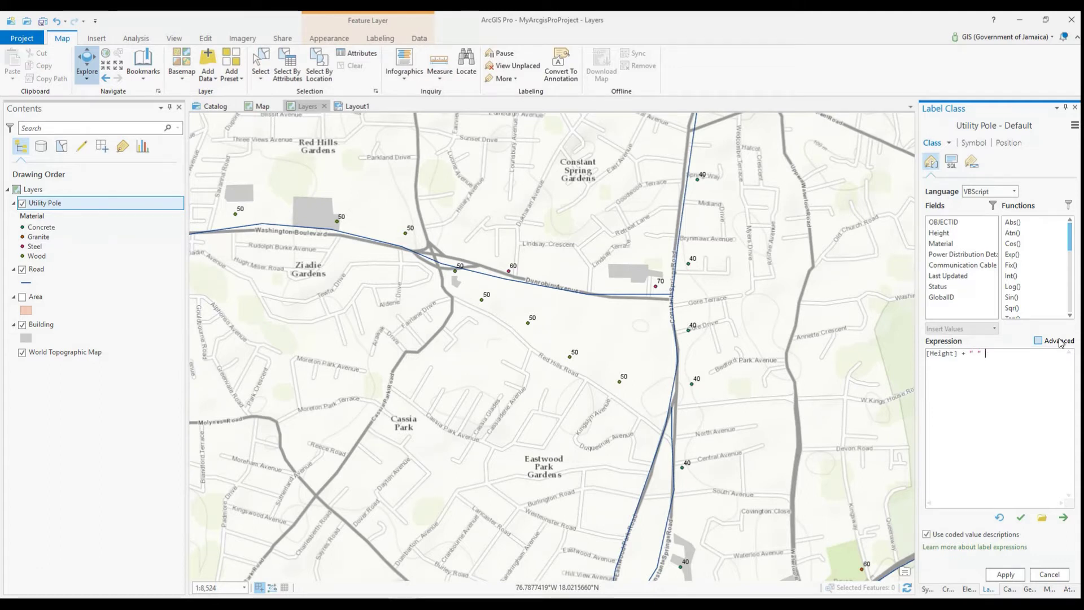
{"action": "type", "text": "+ \""}
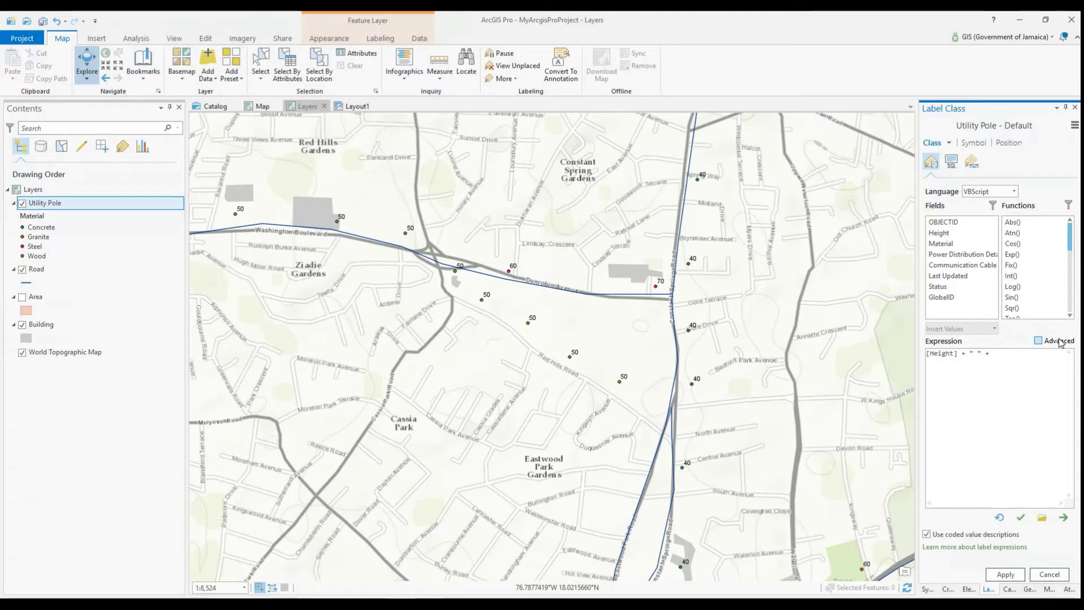
{"action": "type", "text": "m\""}
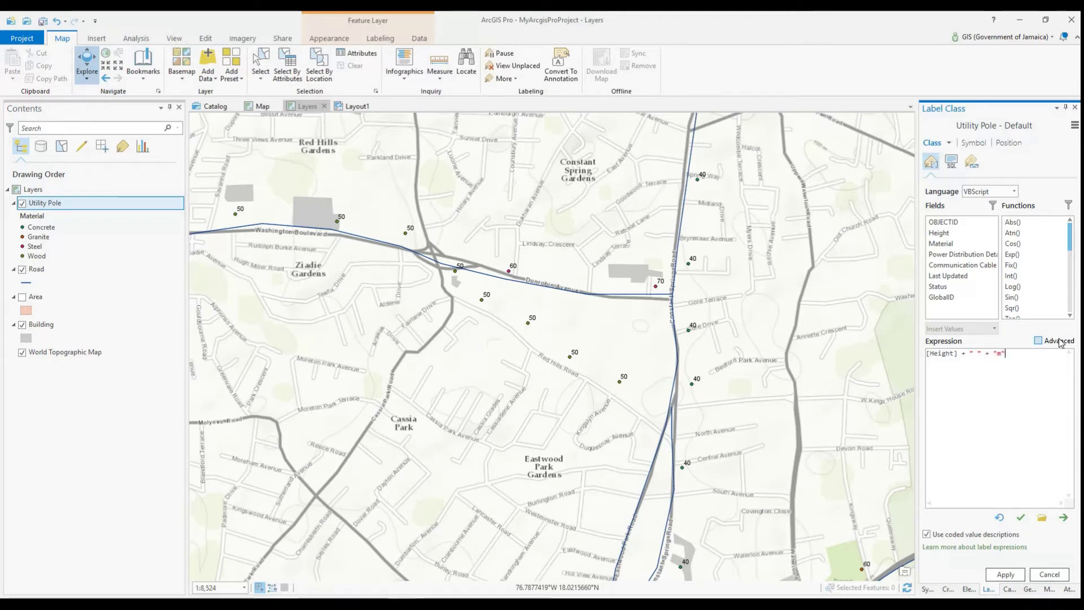
{"action": "left_click", "coordinate": [1001, 574]}
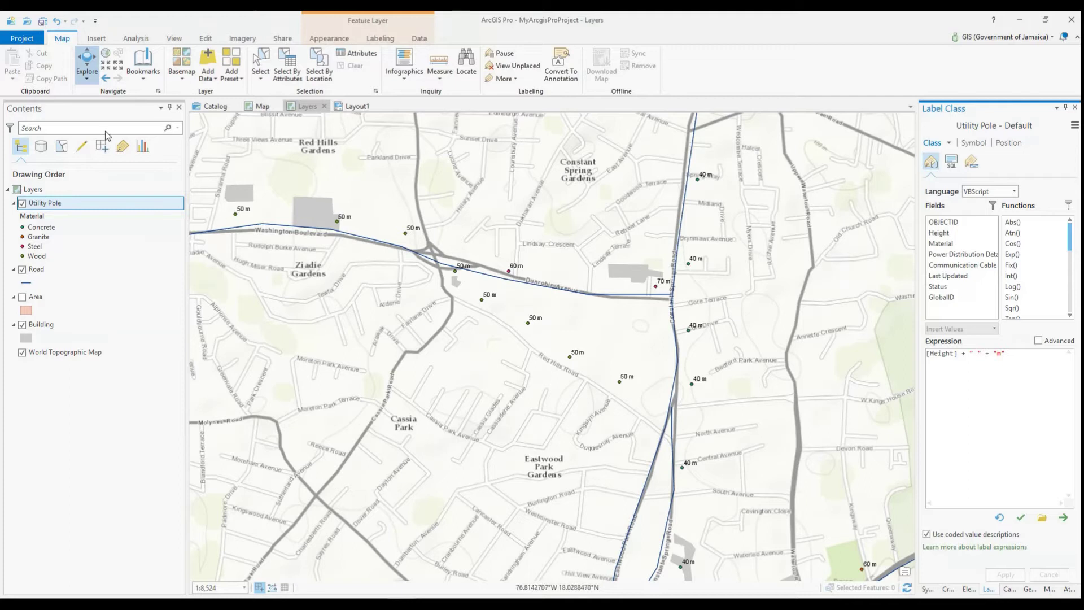
{"action": "left_click", "coordinate": [42, 23]}
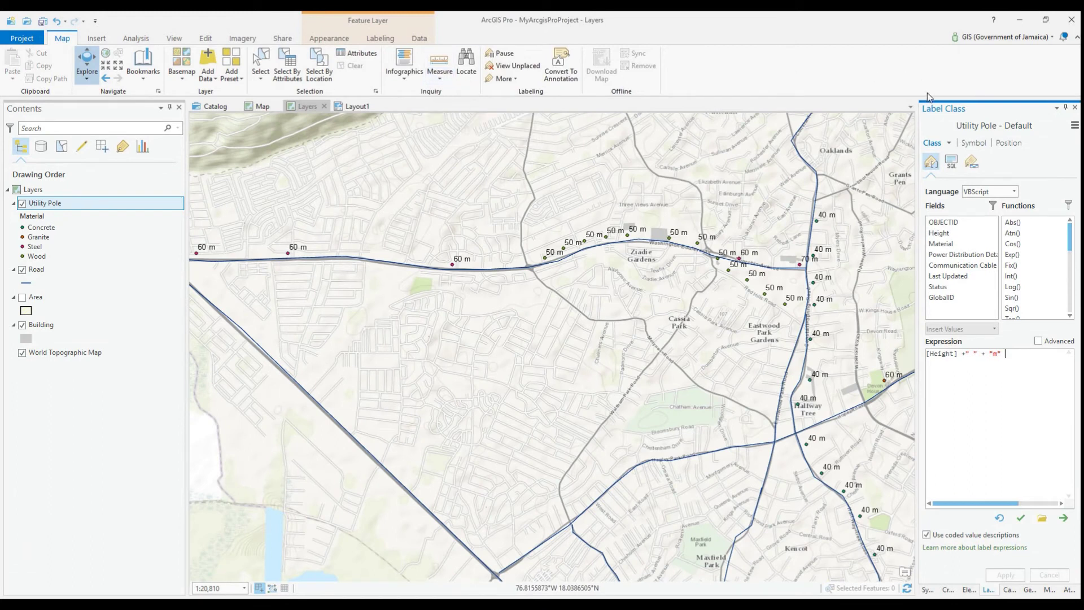
- Set the height labels' minimum visibility scale to 1:50,000
{"action": "left_click", "coordinate": [953, 162]}
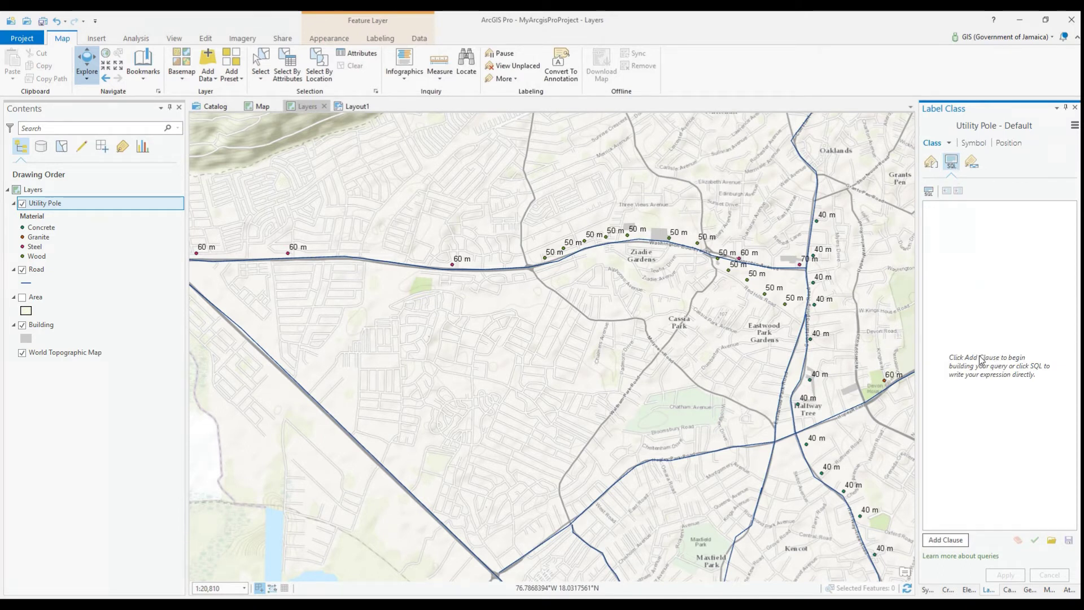
{"action": "left_click", "coordinate": [972, 163]}
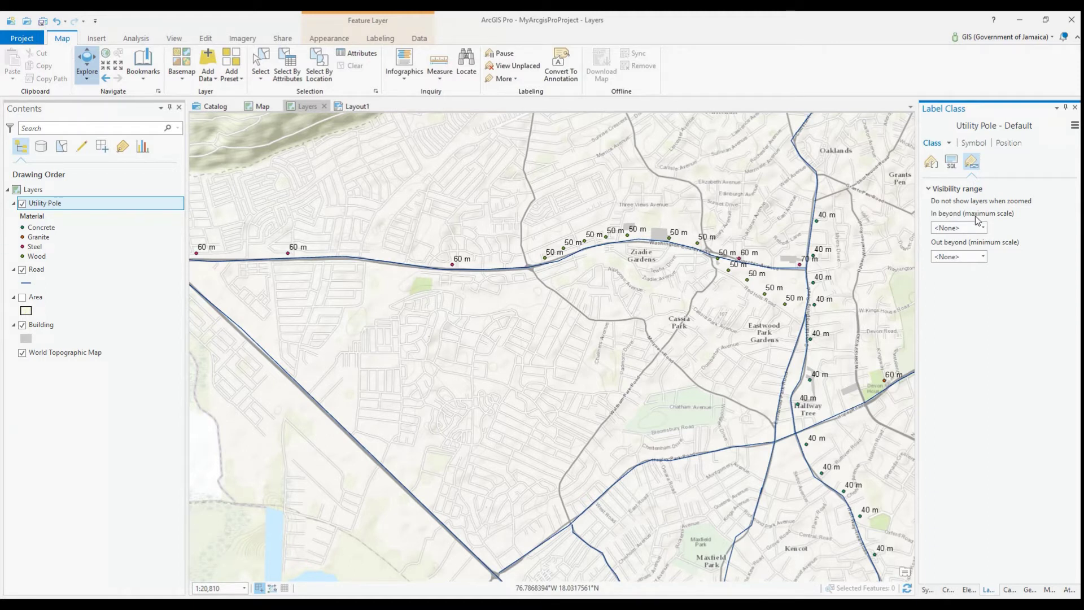
{"action": "left_click", "coordinate": [983, 256]}
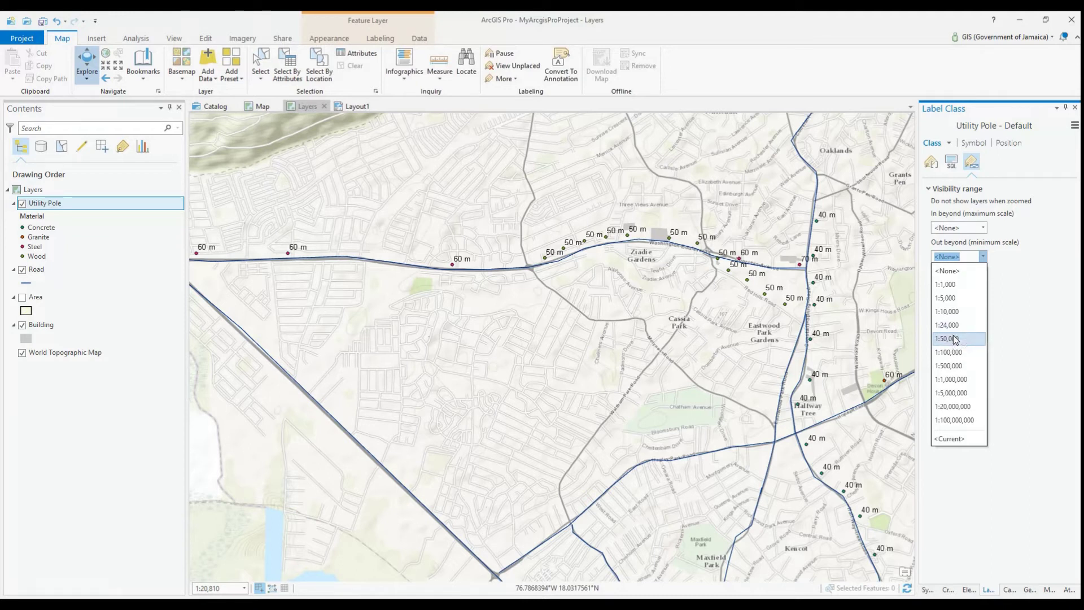
{"action": "left_click", "coordinate": [952, 339]}
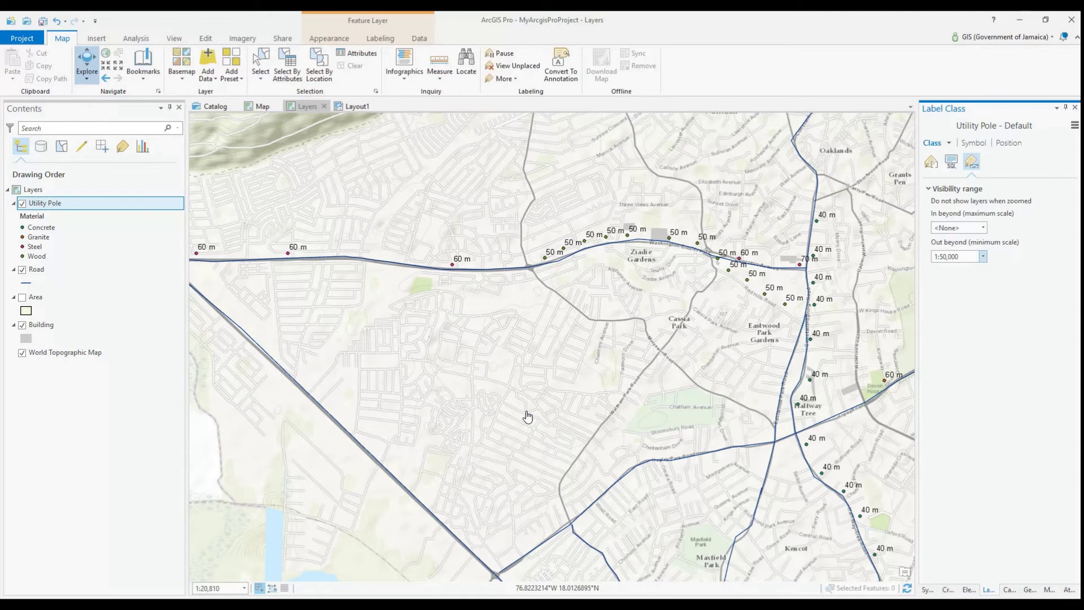
{"action": "scroll", "coordinate": [526, 418], "scroll_direction": "down", "scroll_amount": 2}
{"action": "scroll", "coordinate": [525, 418], "scroll_direction": "down", "scroll_amount": 2}
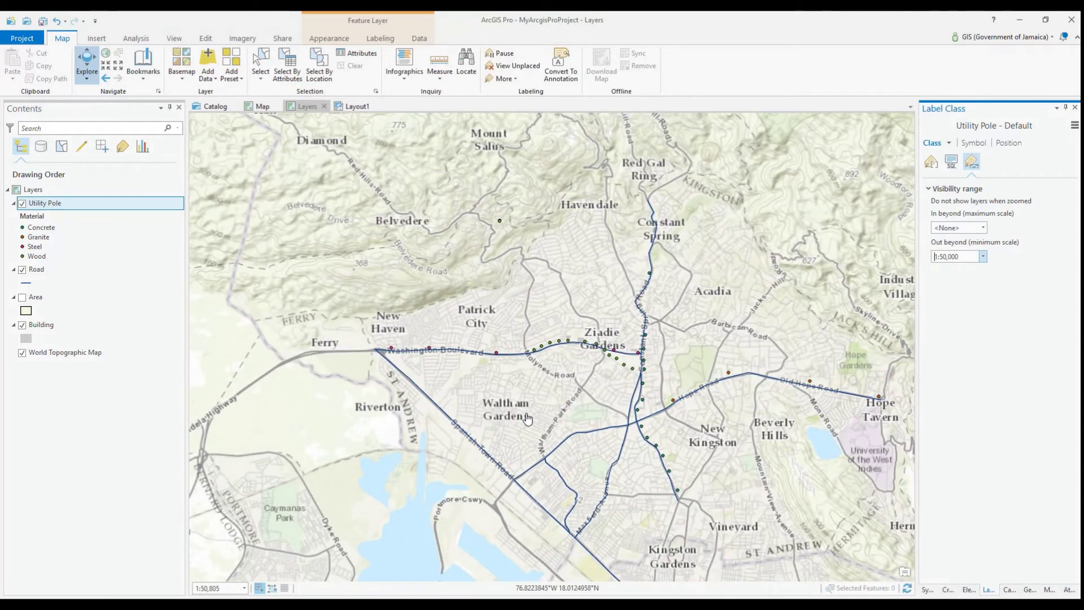
{"action": "scroll", "coordinate": [526, 418], "scroll_direction": "up", "scroll_amount": 2}
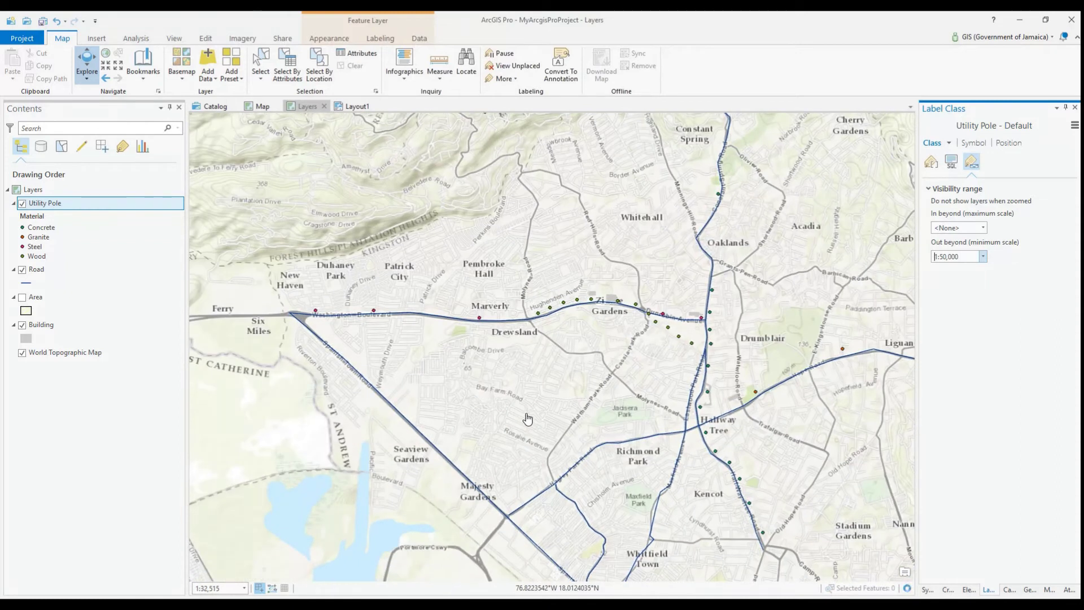
{"action": "scroll", "coordinate": [526, 418], "scroll_direction": "down", "scroll_amount": 2}
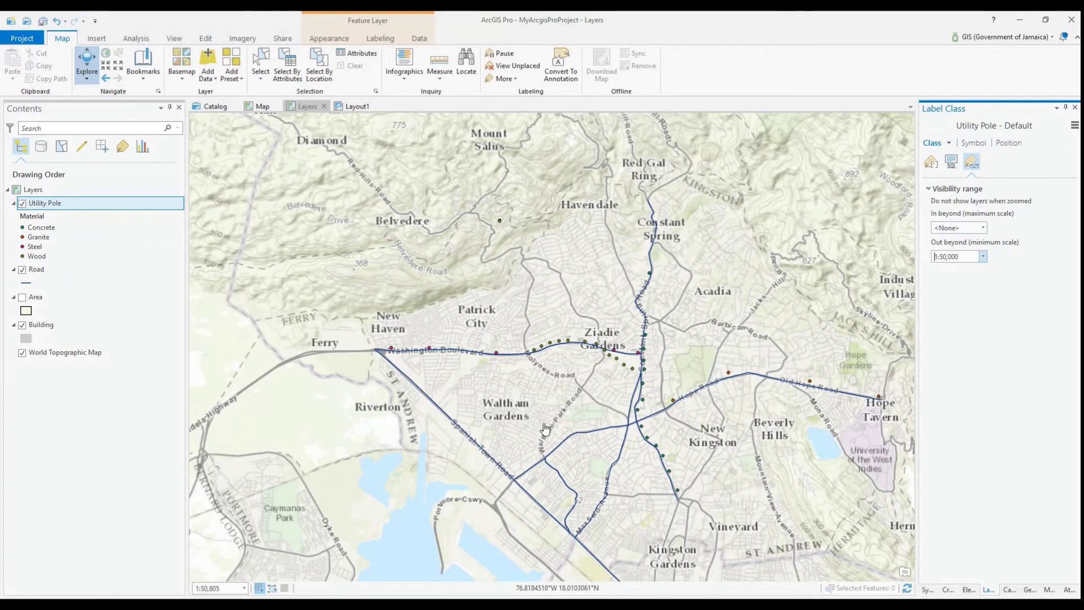
{"action": "scroll", "coordinate": [543, 424], "scroll_direction": "up", "scroll_amount": 2}
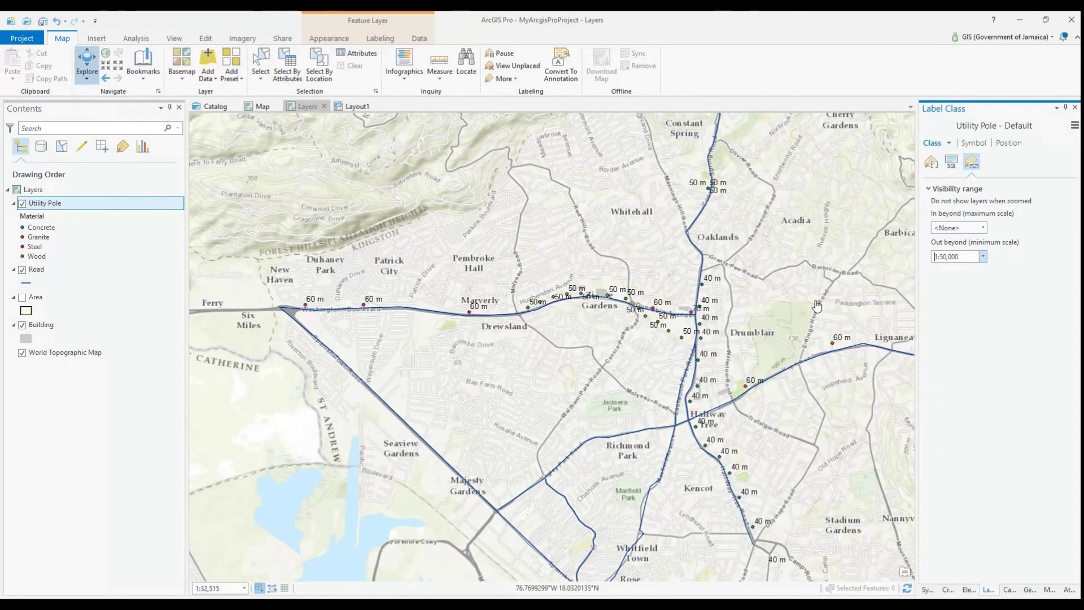
{"action": "scroll", "coordinate": [752, 336], "scroll_direction": "down", "scroll_amount": 2}
{"action": "scroll", "coordinate": [753, 337], "scroll_direction": "up", "scroll_amount": 2}
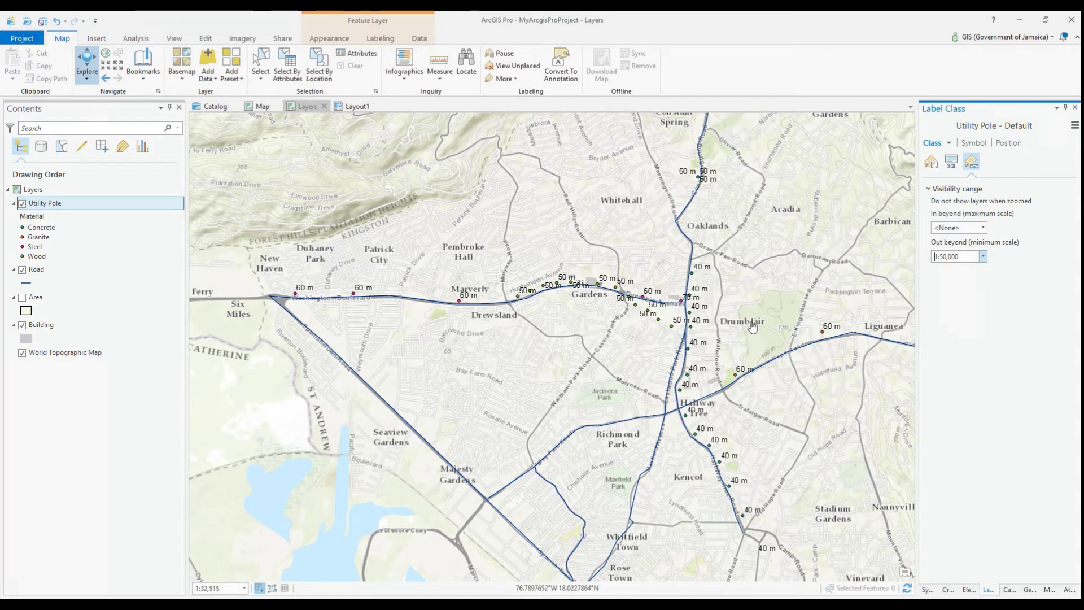
- Set the label font to Bell MT at 11 pt and apply it
{"action": "left_click", "coordinate": [972, 144]}
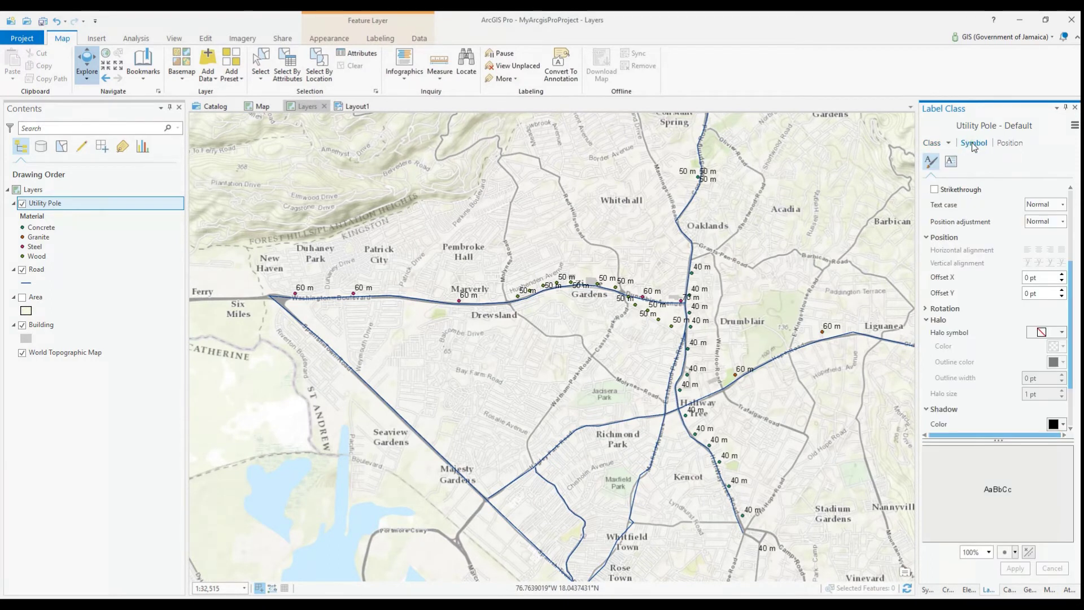
{"action": "scroll", "coordinate": [1006, 237], "scroll_direction": "up", "scroll_amount": 2}
{"action": "scroll", "coordinate": [1006, 237], "scroll_direction": "up", "scroll_amount": 1}
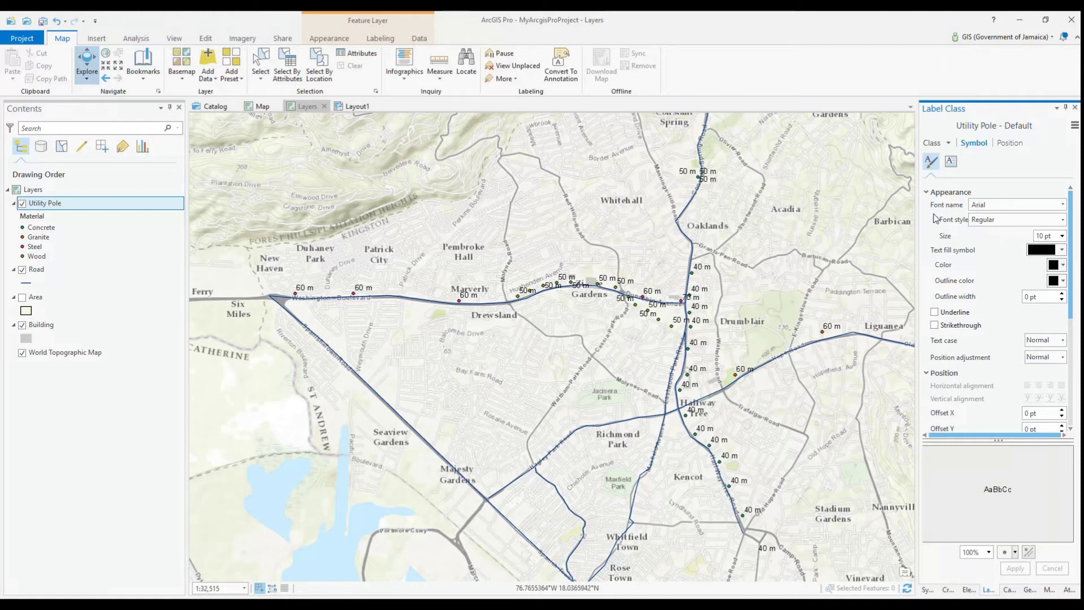
{"action": "left_click", "coordinate": [1063, 206]}
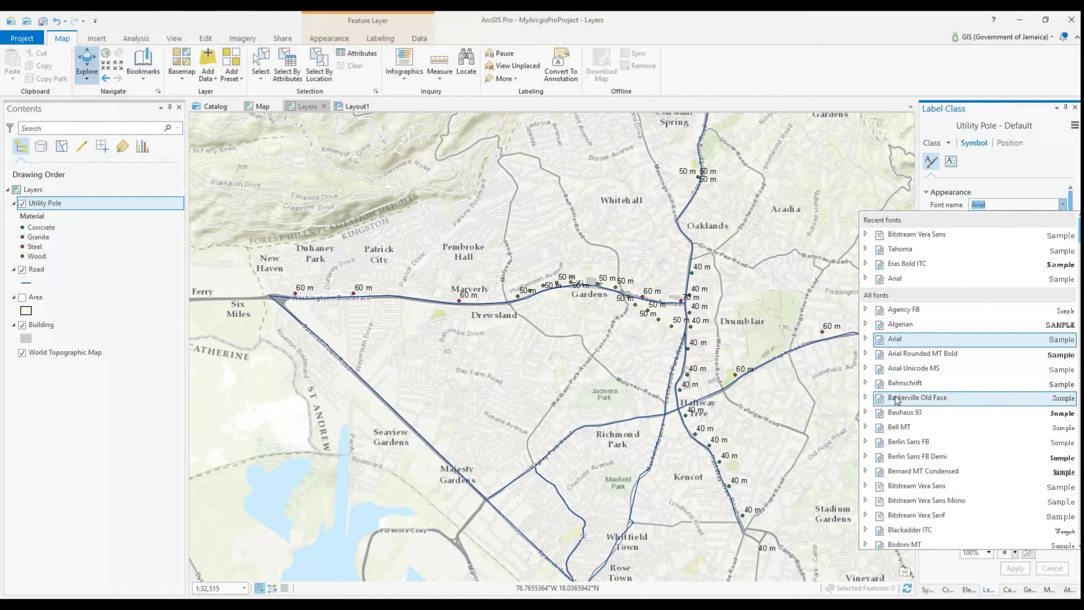
{"action": "left_click", "coordinate": [900, 428]}
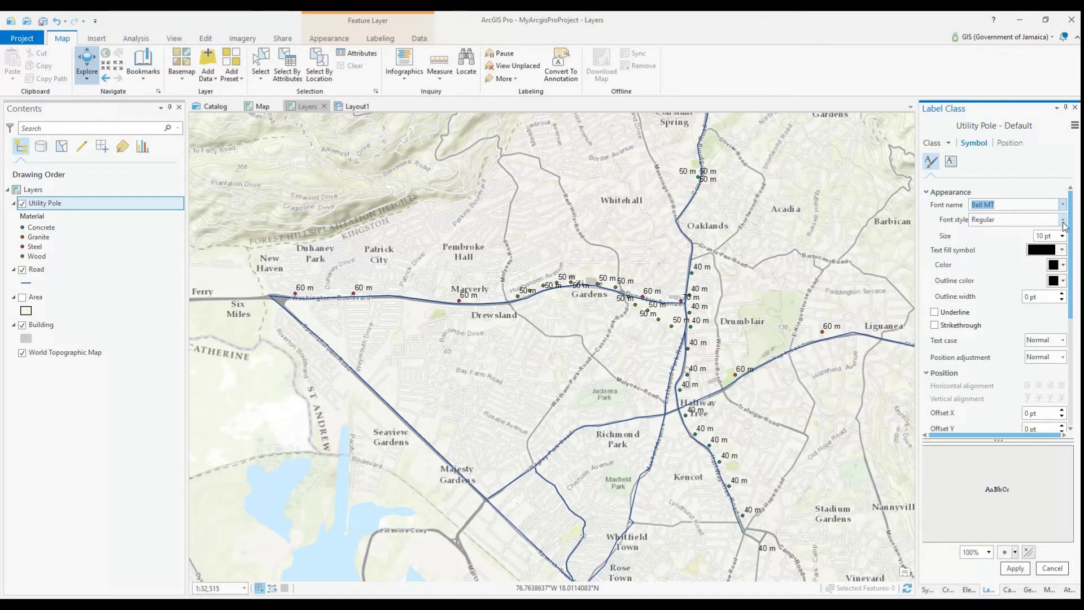
{"action": "left_click", "coordinate": [1061, 236]}
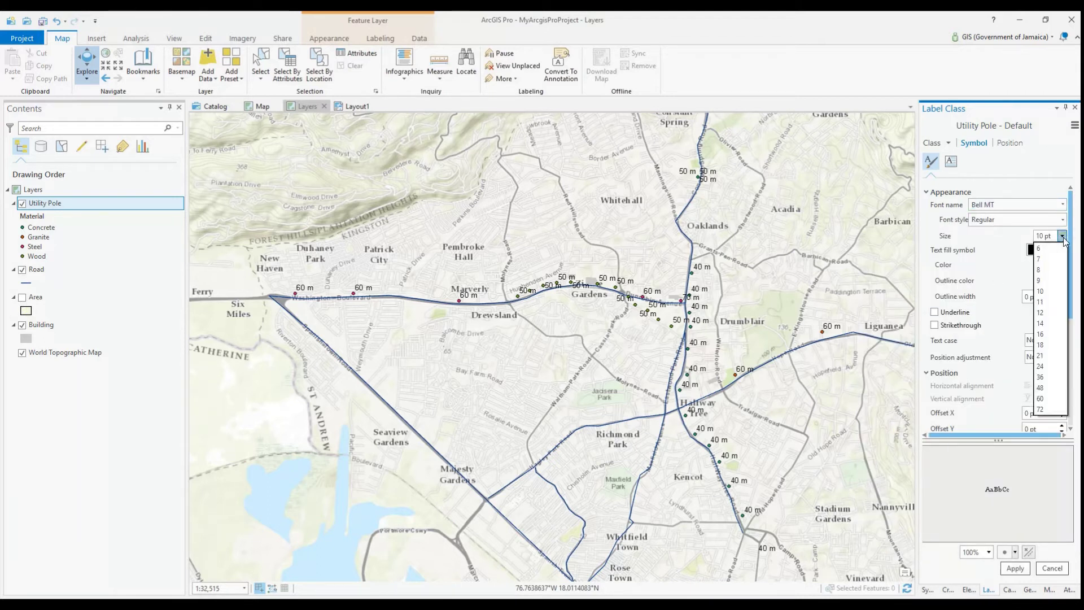
{"action": "left_click", "coordinate": [1045, 301]}
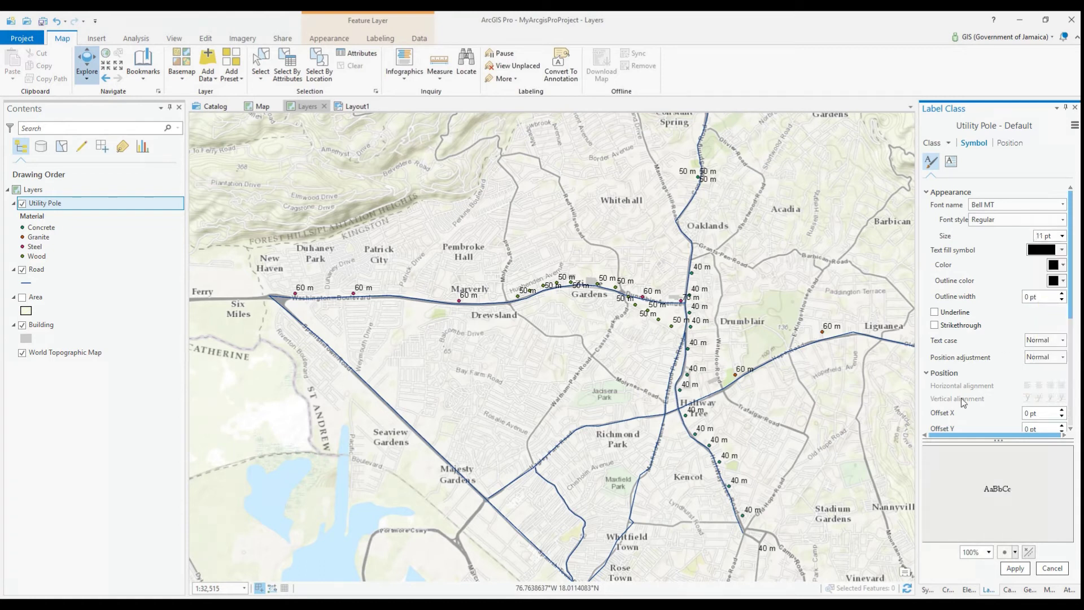
{"action": "left_click", "coordinate": [1013, 567]}
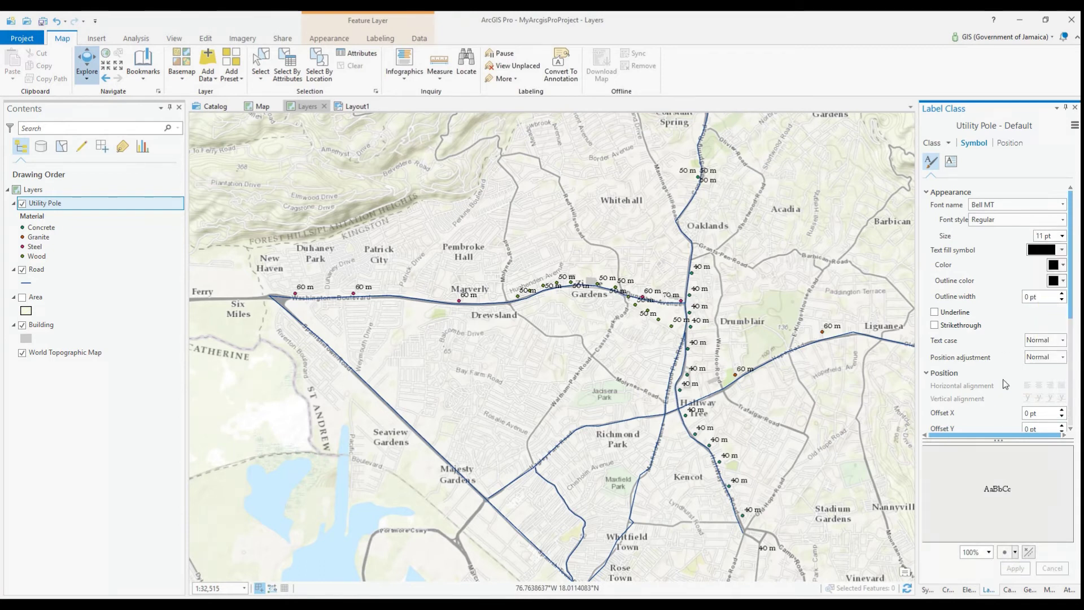
- Reduce the label size to 9 pt and apply it
{"action": "left_click", "coordinate": [1060, 236]}
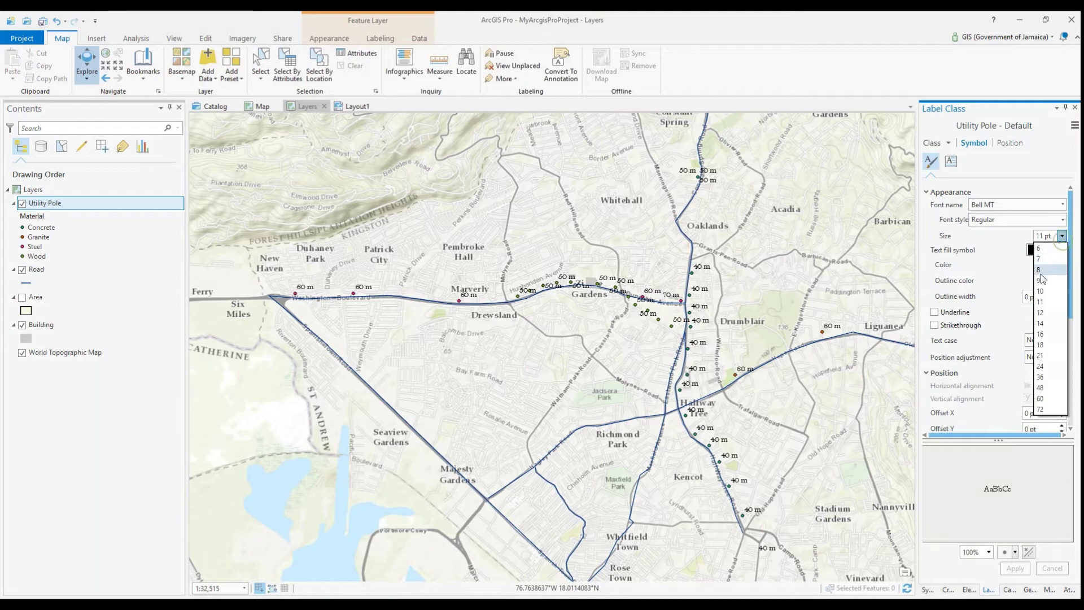
{"action": "left_click", "coordinate": [1040, 282]}
{"action": "left_click", "coordinate": [1015, 568]}
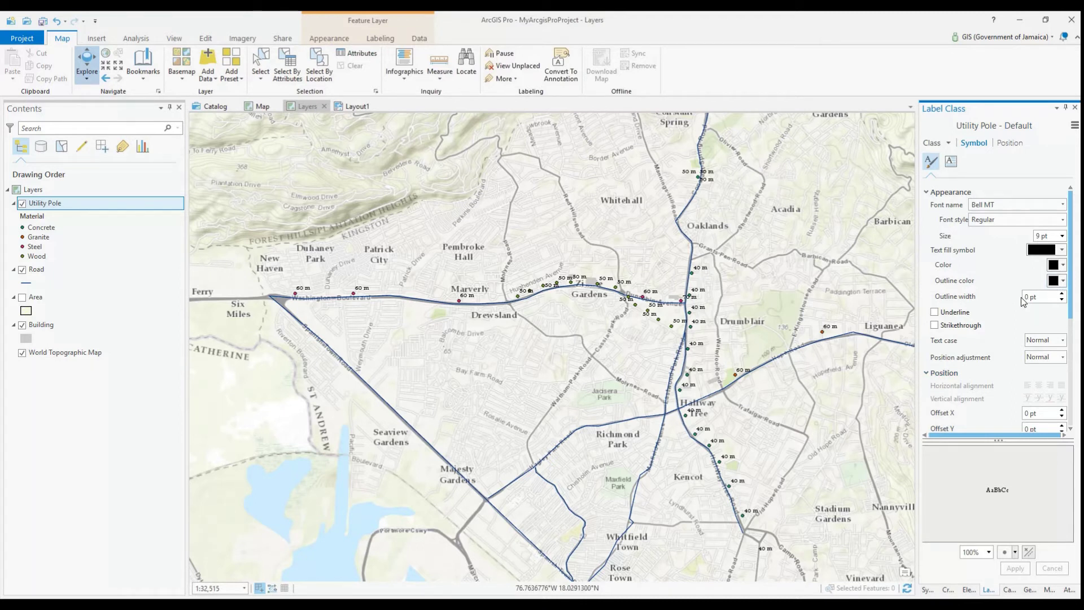
{"action": "scroll", "coordinate": [1022, 303], "scroll_direction": "down", "scroll_amount": 1}
{"action": "scroll", "coordinate": [1024, 303], "scroll_direction": "down", "scroll_amount": 1}
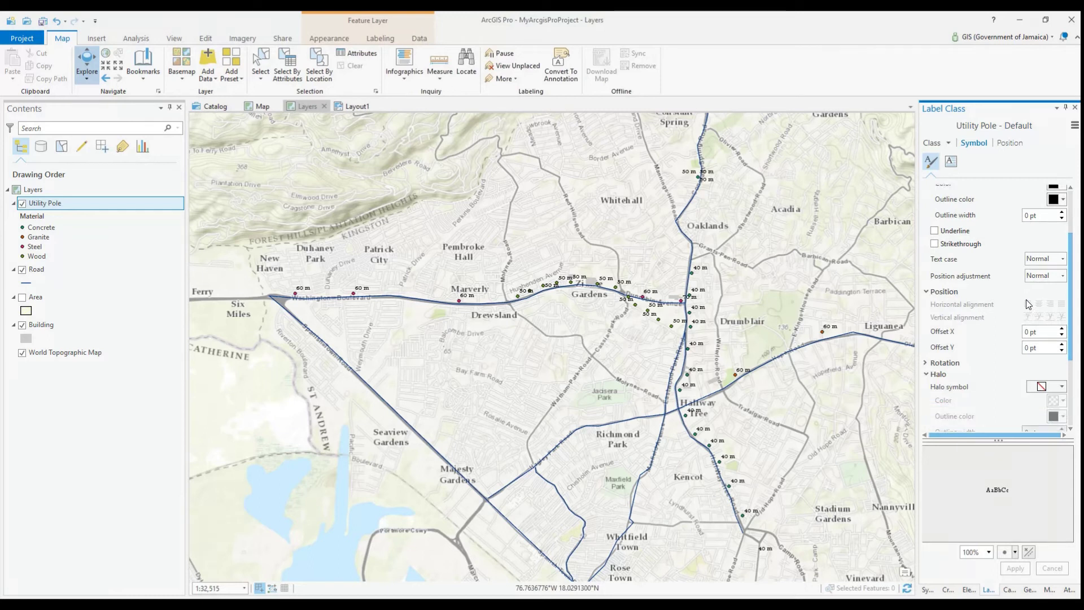
{"action": "scroll", "coordinate": [1022, 311], "scroll_direction": "down", "scroll_amount": 1}
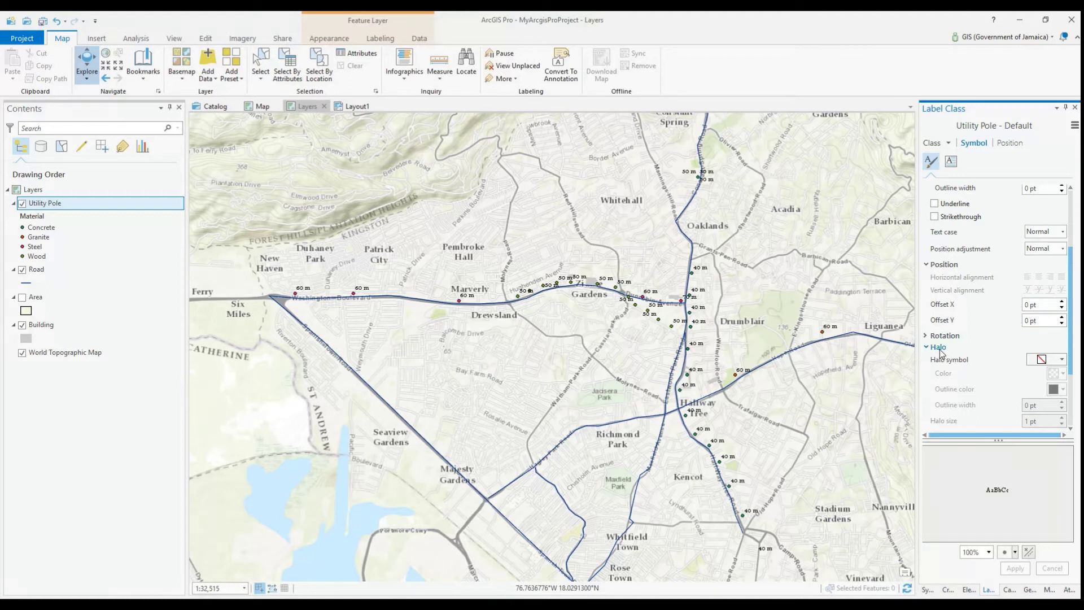
- Add a white halo to the pole height labels and apply it
{"action": "left_click", "coordinate": [1048, 363]}
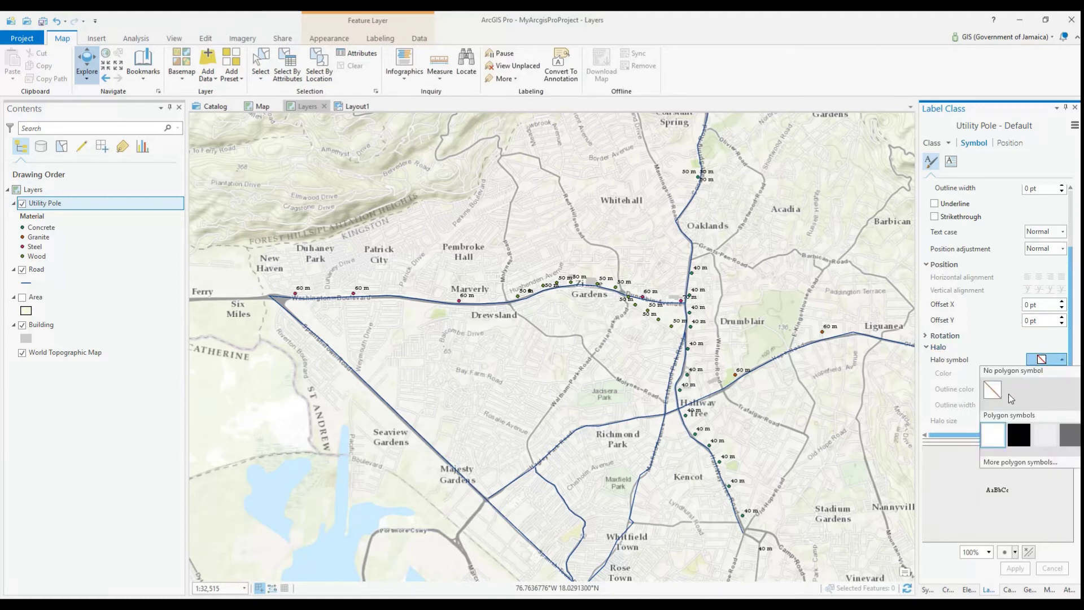
{"action": "left_click", "coordinate": [991, 436]}
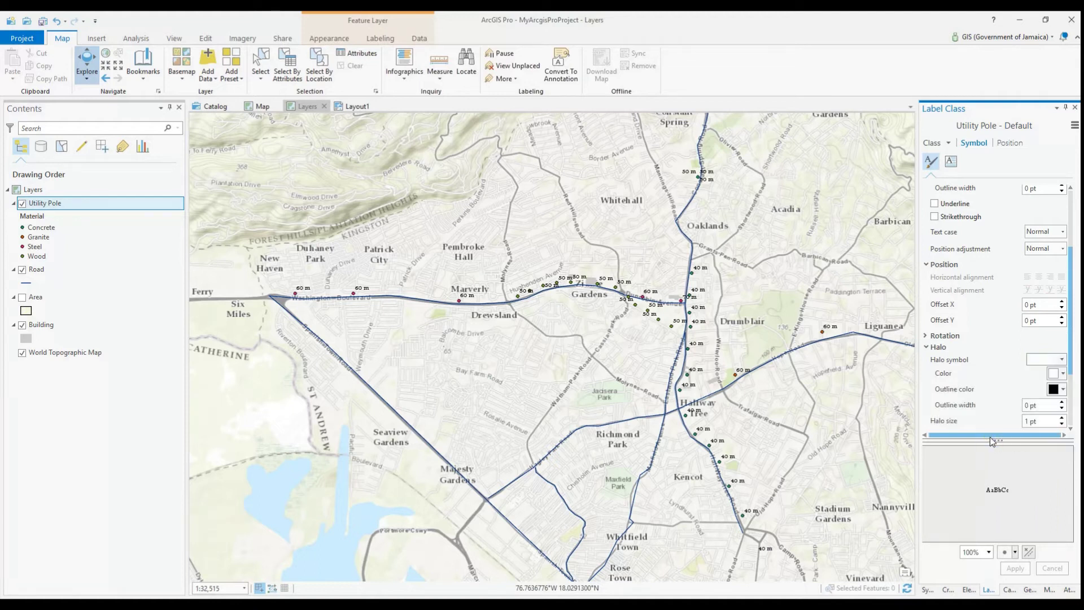
{"action": "scroll", "coordinate": [962, 382], "scroll_direction": "down", "scroll_amount": 3}
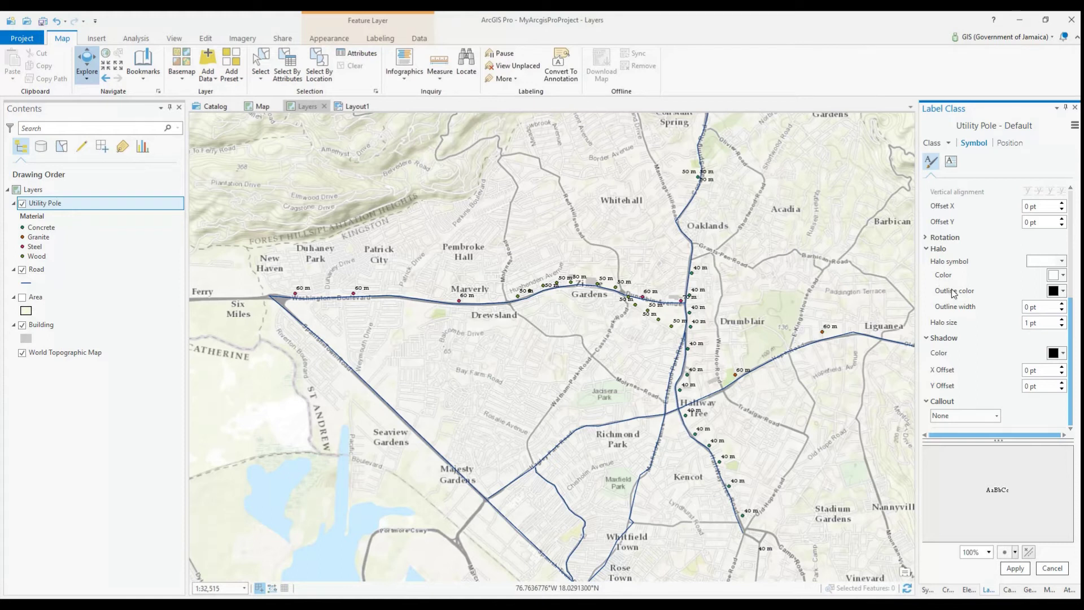
{"action": "left_click", "coordinate": [1019, 571]}
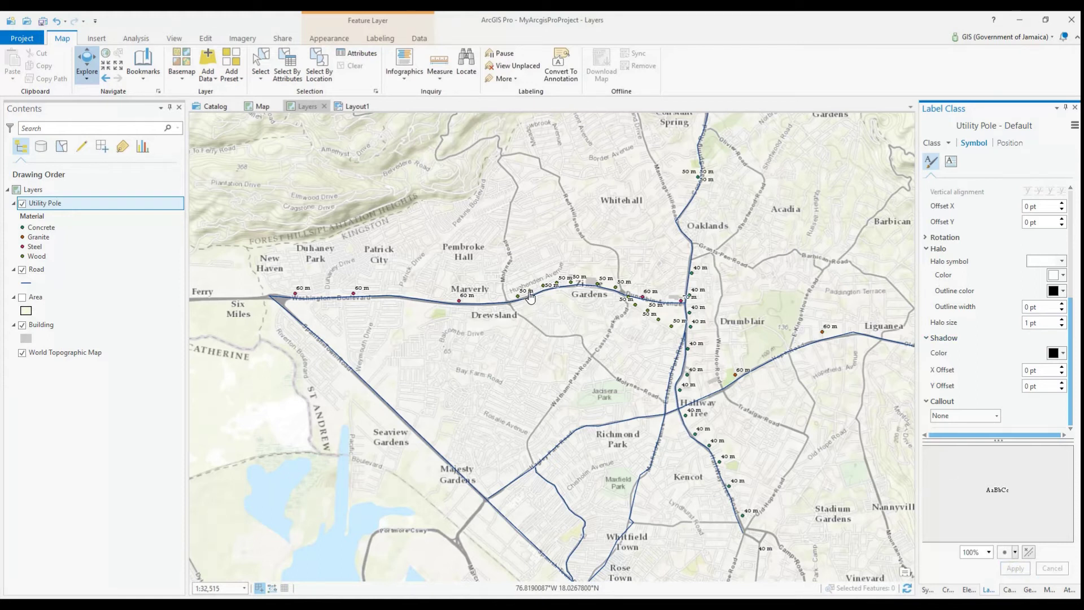
- Switch the basemap to Imagery and reopen the Utility Pole label properties
{"action": "left_click", "coordinate": [181, 61]}
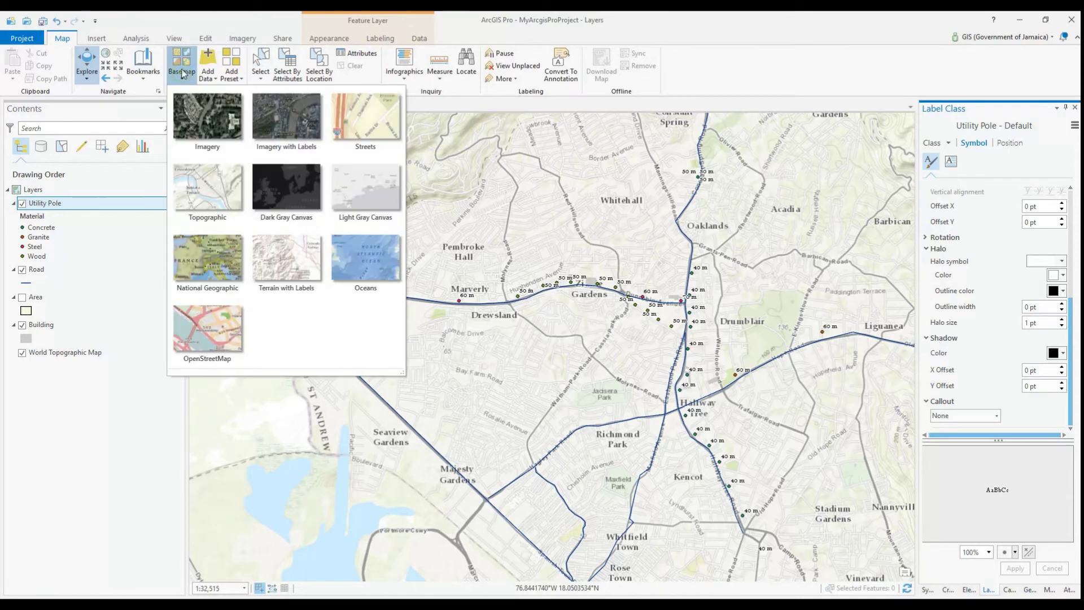
{"action": "left_click", "coordinate": [196, 111]}
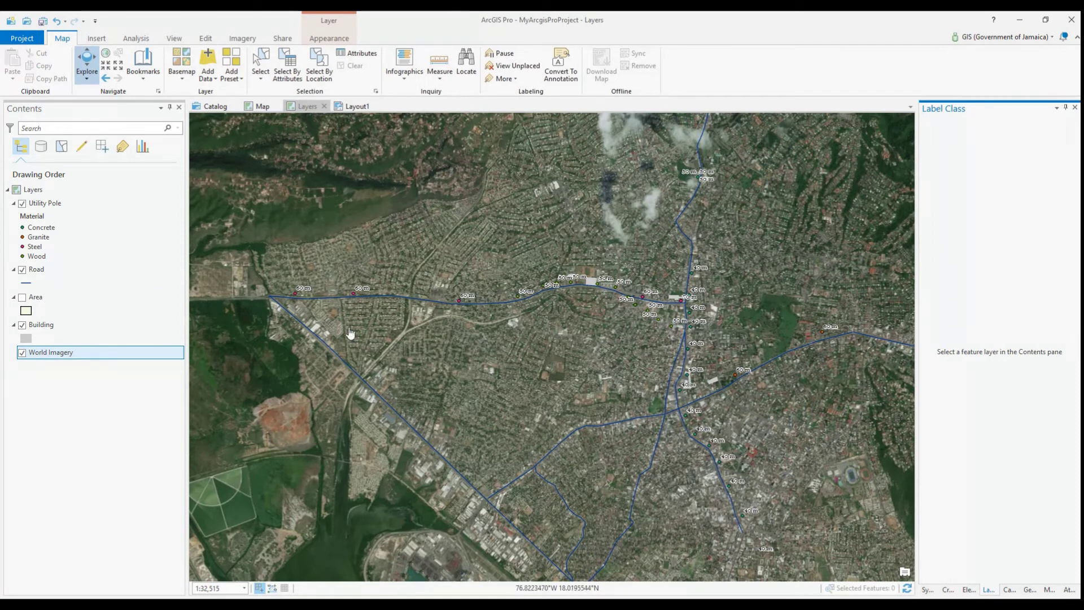
{"action": "left_click", "coordinate": [50, 205]}
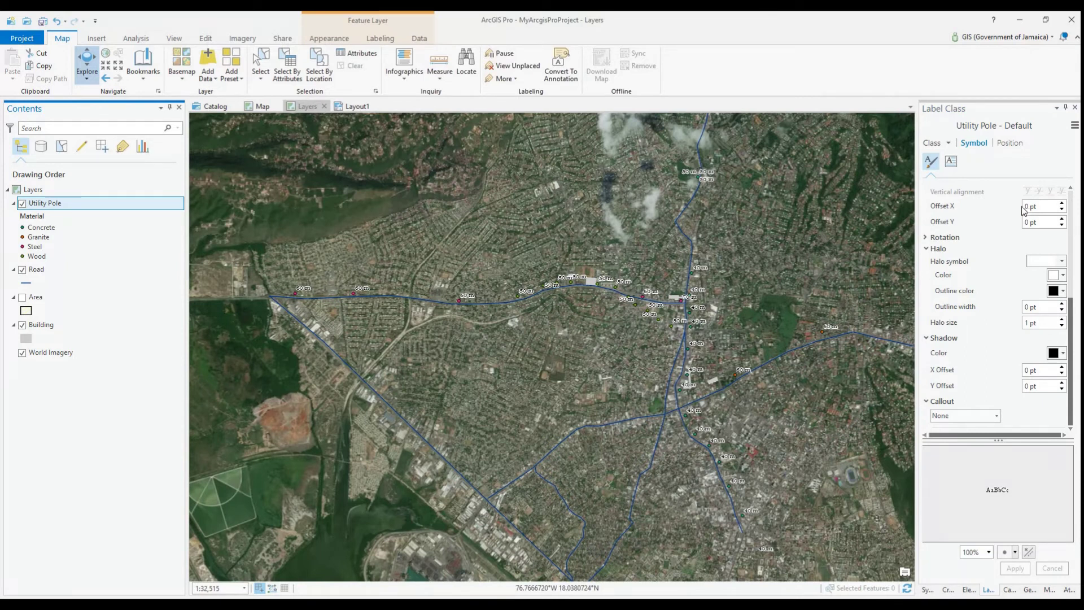
- Try letter spacing of 1%, 10% and 50% on the pole height labels
{"action": "left_click", "coordinate": [952, 164]}
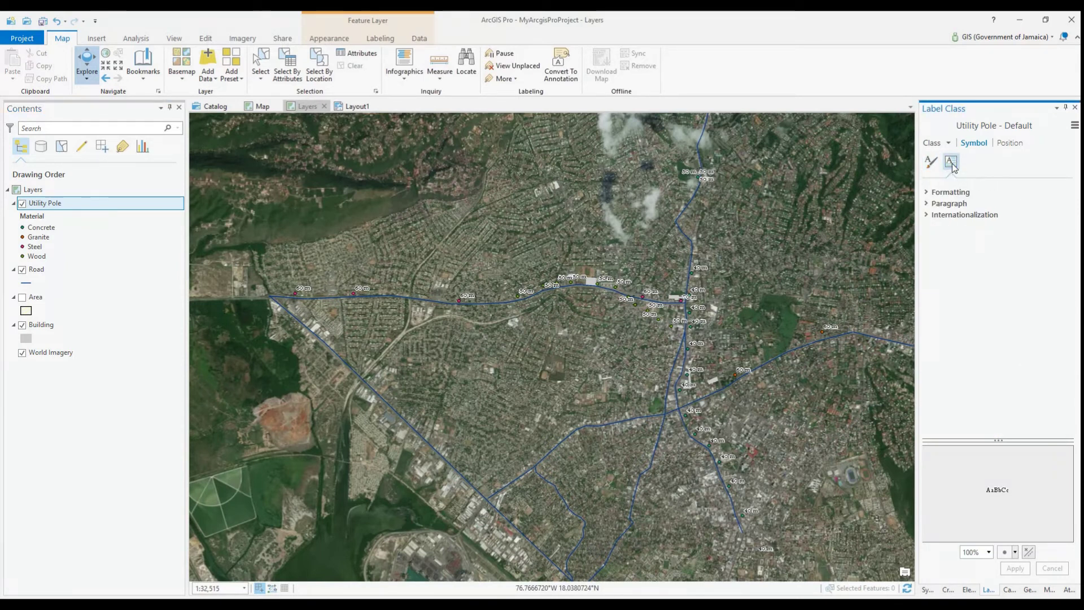
{"action": "left_click", "coordinate": [950, 193]}
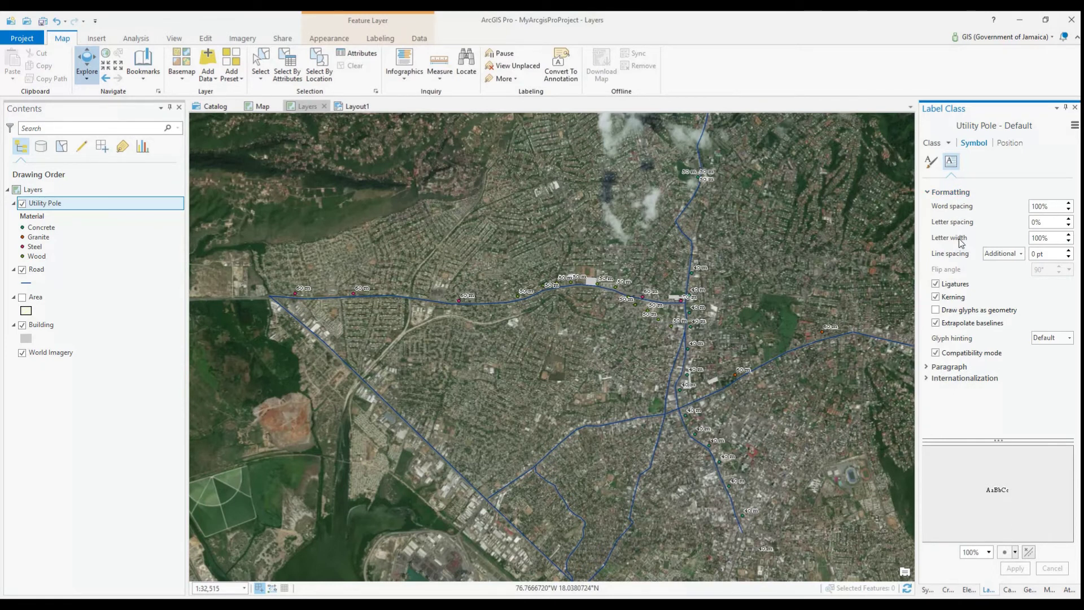
{"action": "left_click", "coordinate": [1069, 219]}
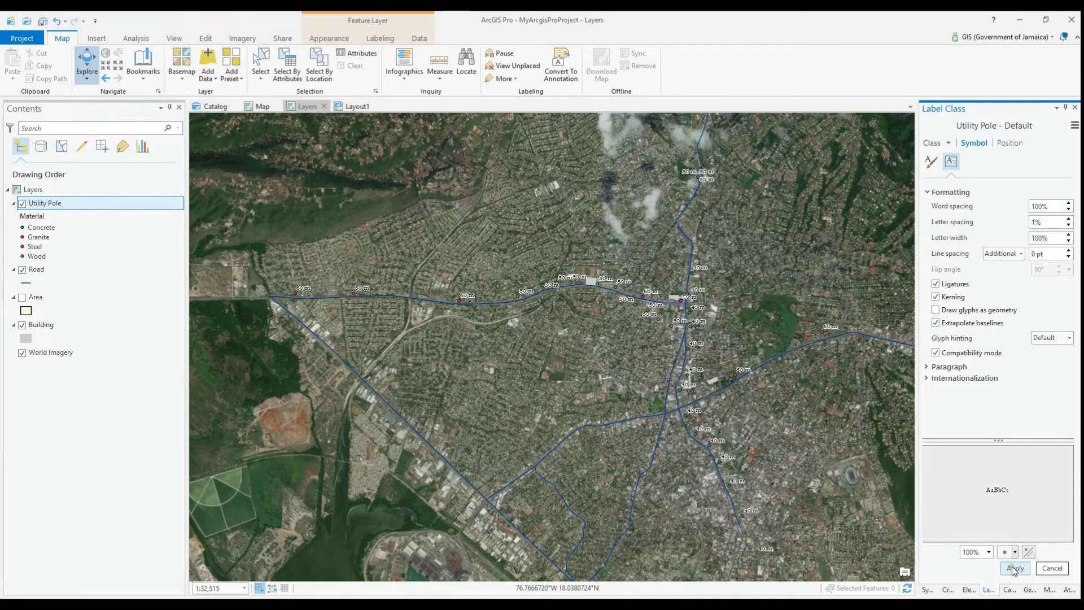
{"action": "left_click", "coordinate": [1014, 568]}
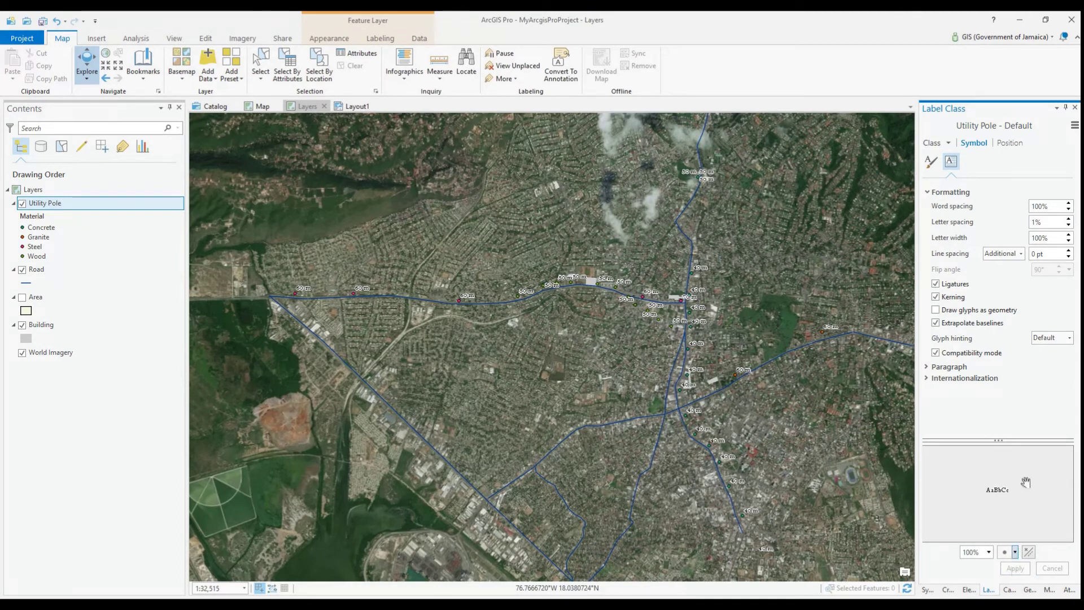
{"action": "double_click", "coordinate": [1069, 219]}
{"action": "double_click", "coordinate": [1068, 218]}
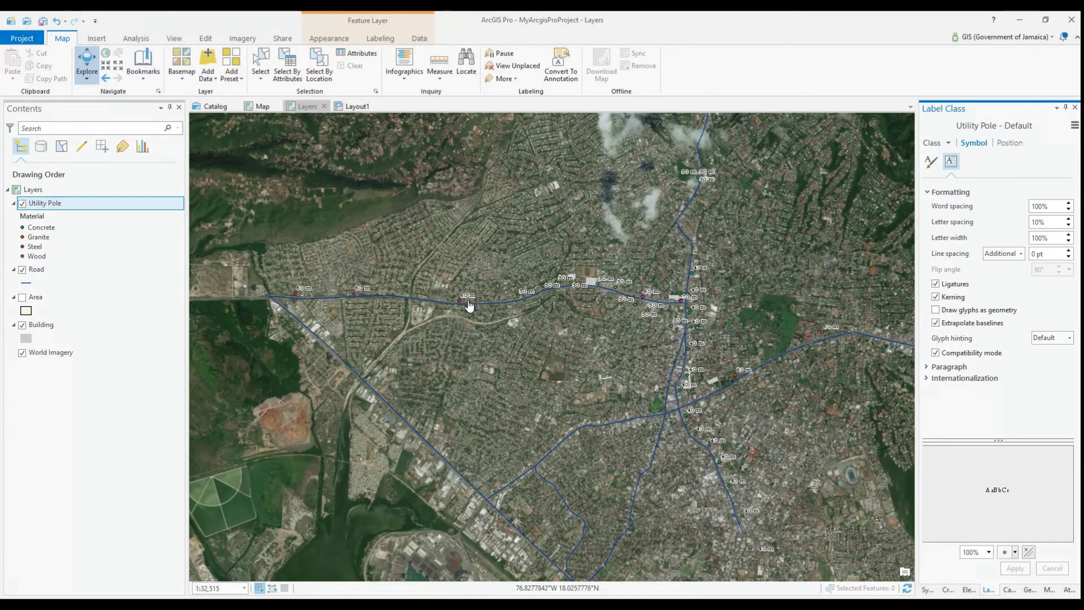
{"action": "left_click_drag", "start_coordinate": [1039, 222], "coordinate": [1025, 224]}
{"action": "type", "text": "50"}
{"action": "left_click", "coordinate": [1046, 240]}
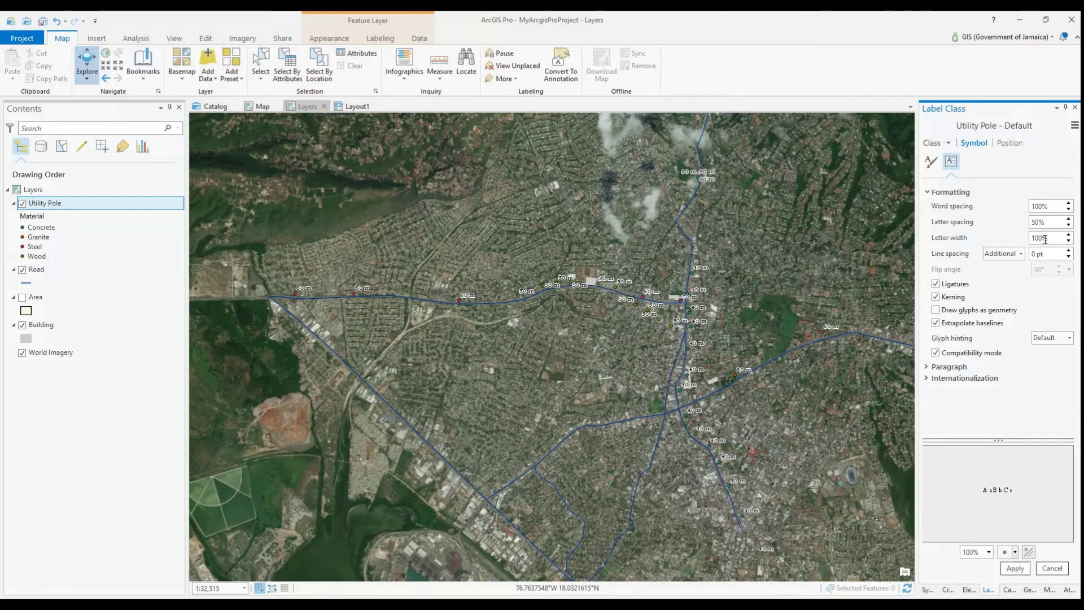
{"action": "left_click", "coordinate": [1017, 572]}
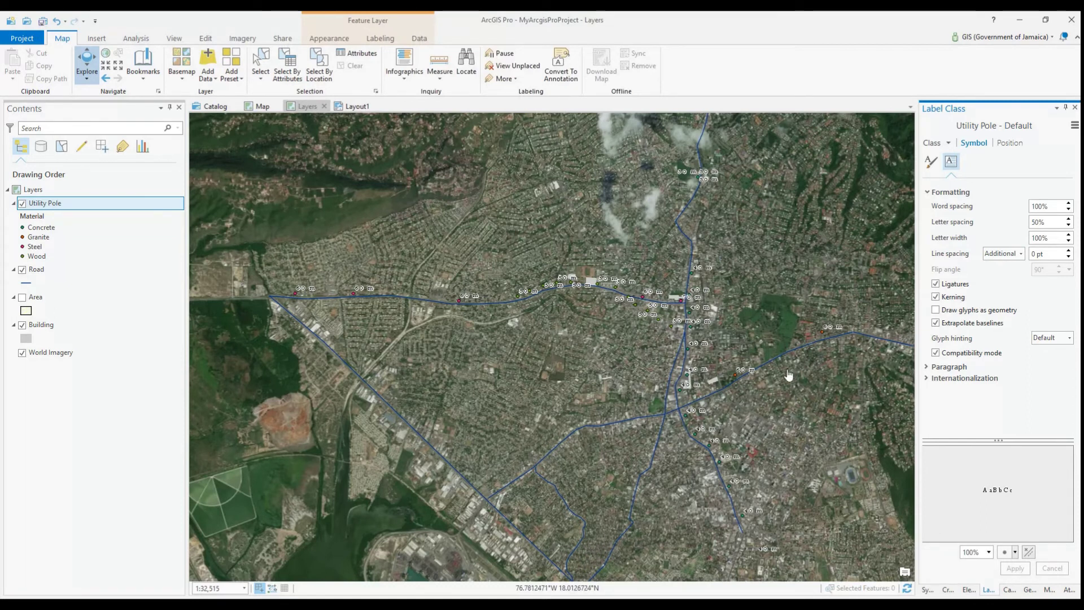
- Reset label letter spacing to 0% and apply the pending text formatting
{"action": "double_click", "coordinate": [1051, 222]}
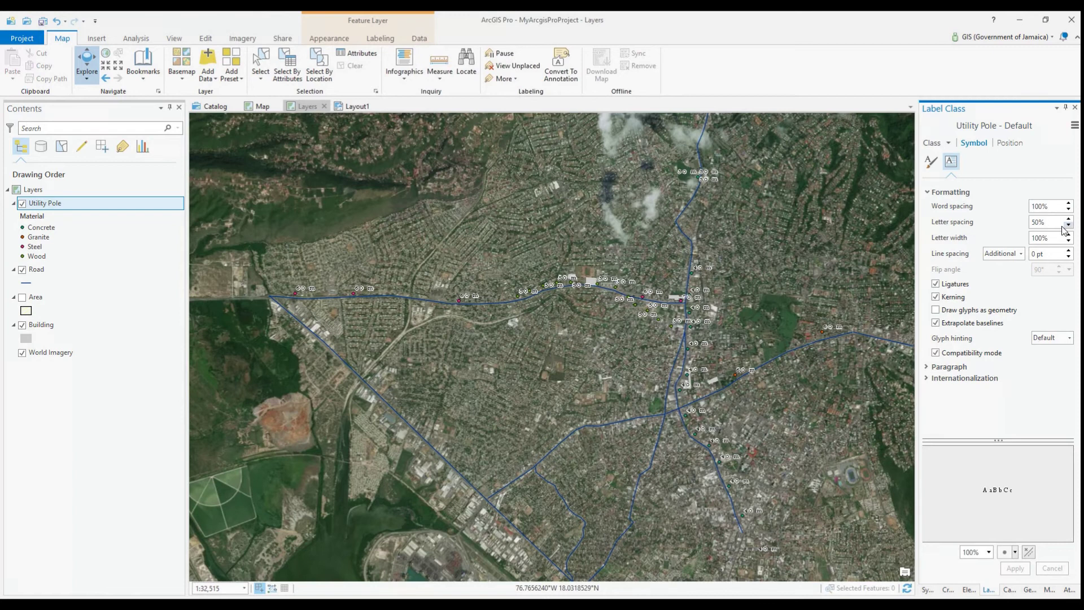
{"action": "type", "text": "0"}
{"action": "key", "text": "Return"}
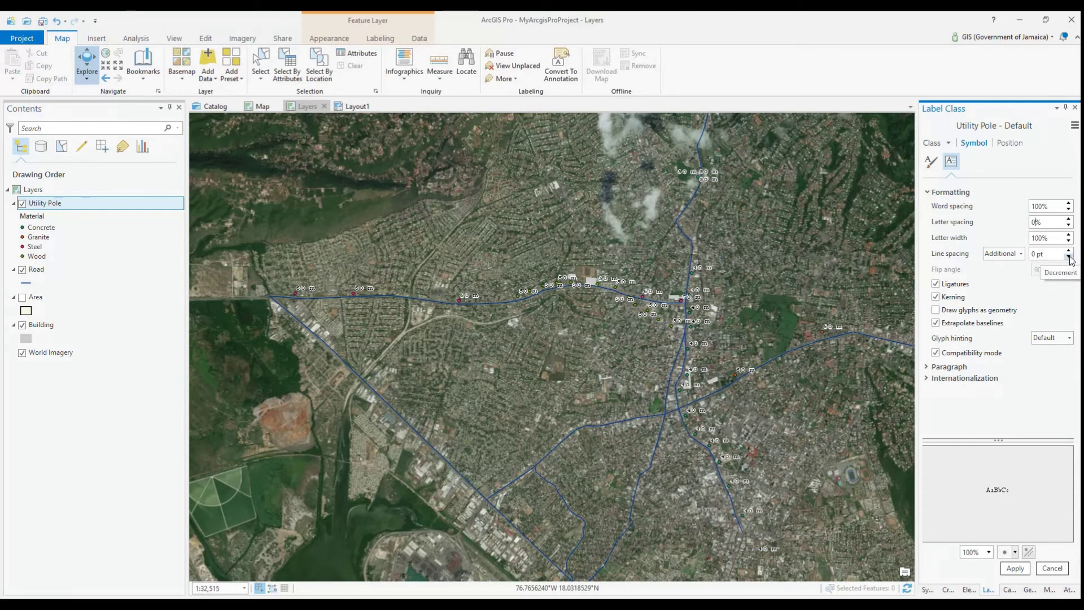
{"action": "left_click", "coordinate": [1010, 143]}
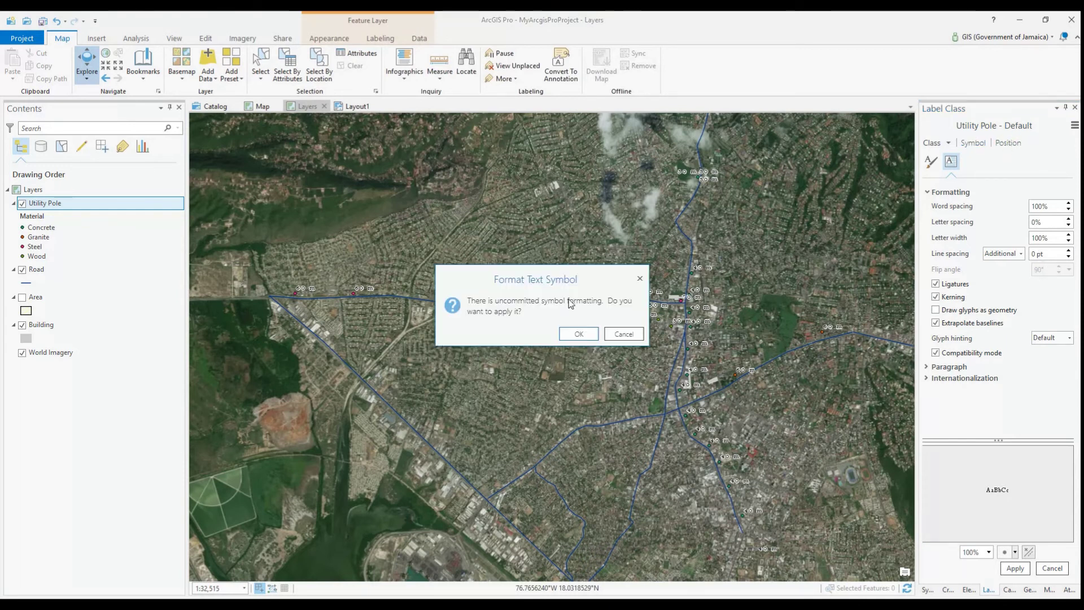
{"action": "left_click", "coordinate": [577, 335]}
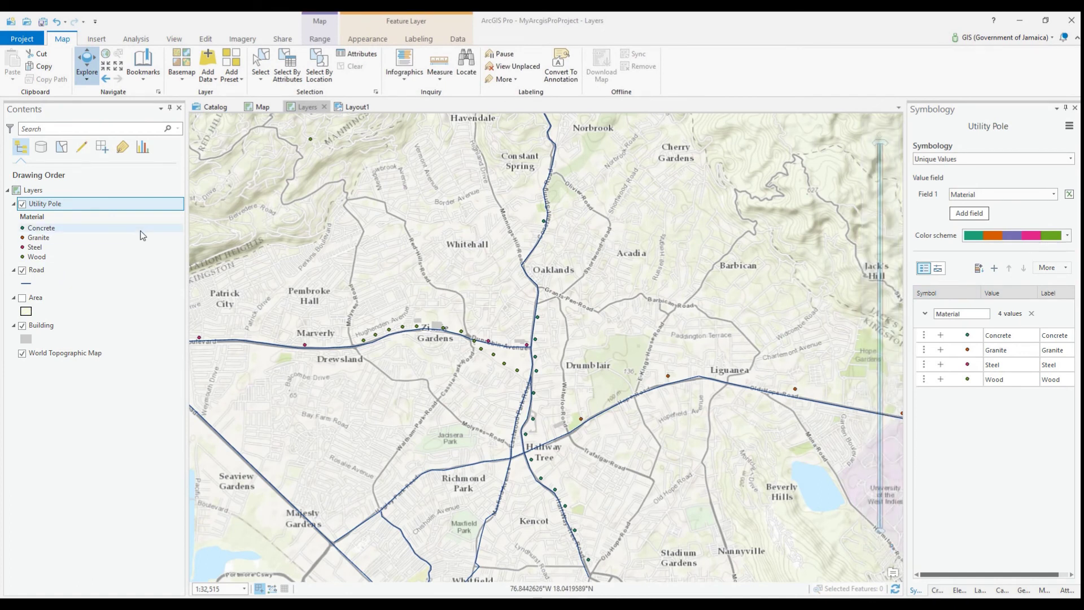
- Set the Utility Pole layer's out-beyond visibility scale to 1:100,000
{"action": "right_click", "coordinate": [120, 210]}
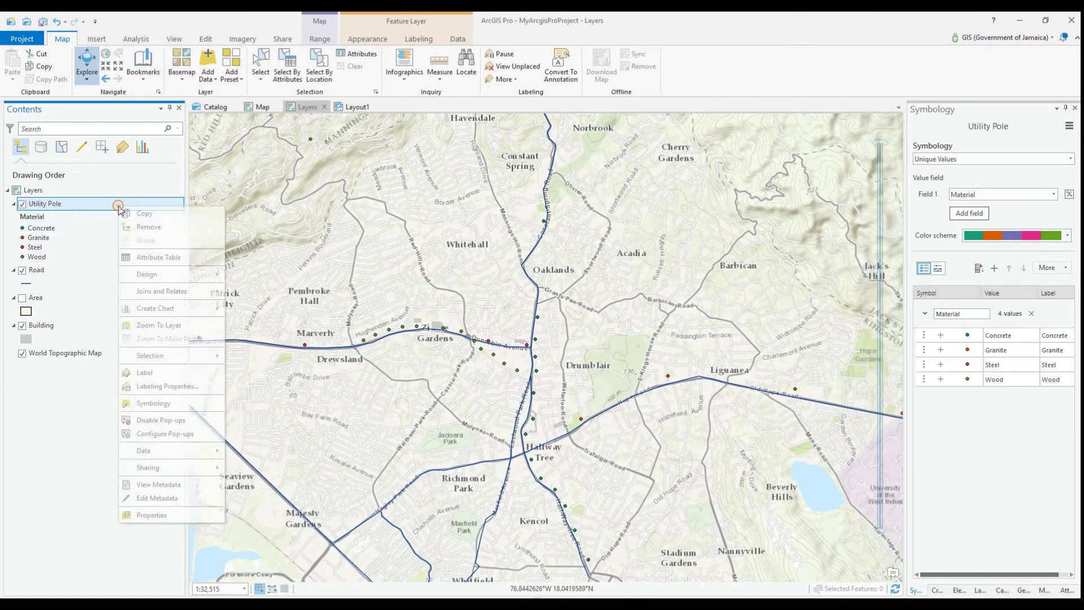
{"action": "left_click", "coordinate": [166, 515]}
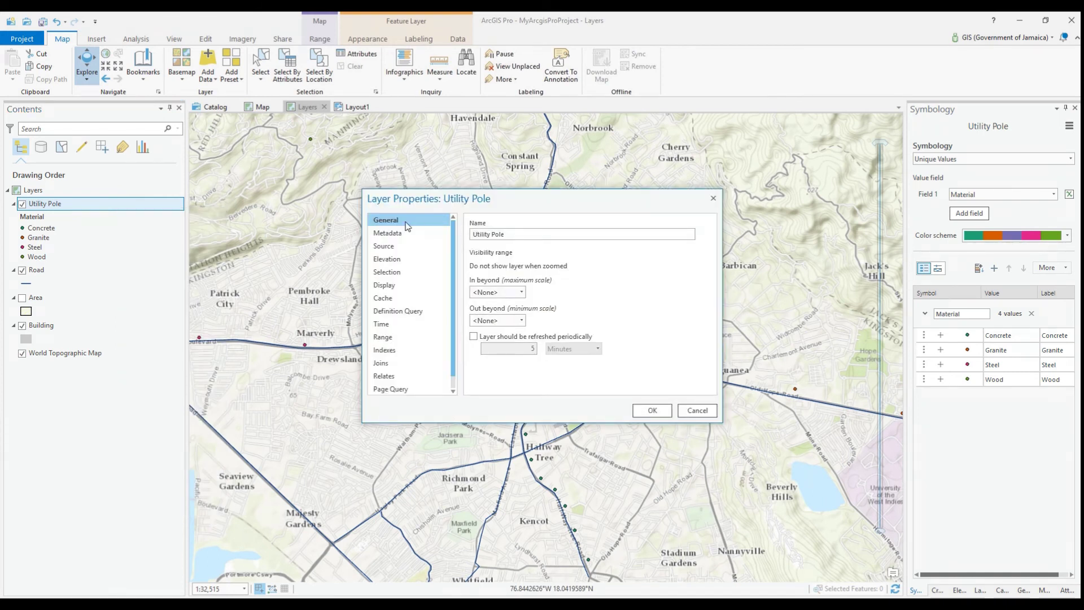
{"action": "left_click", "coordinate": [522, 322]}
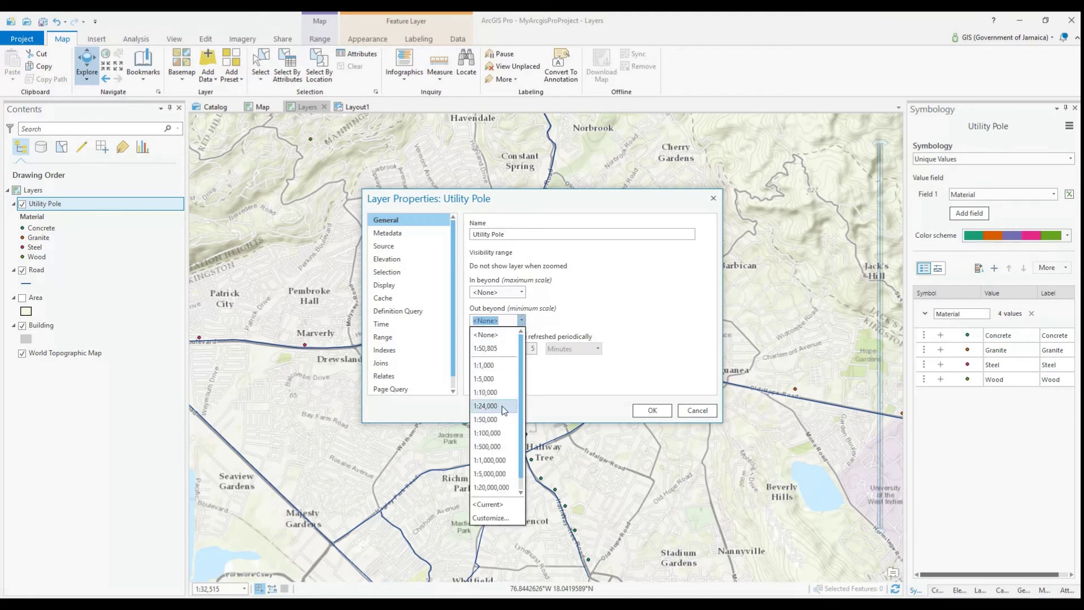
{"action": "left_click", "coordinate": [498, 433]}
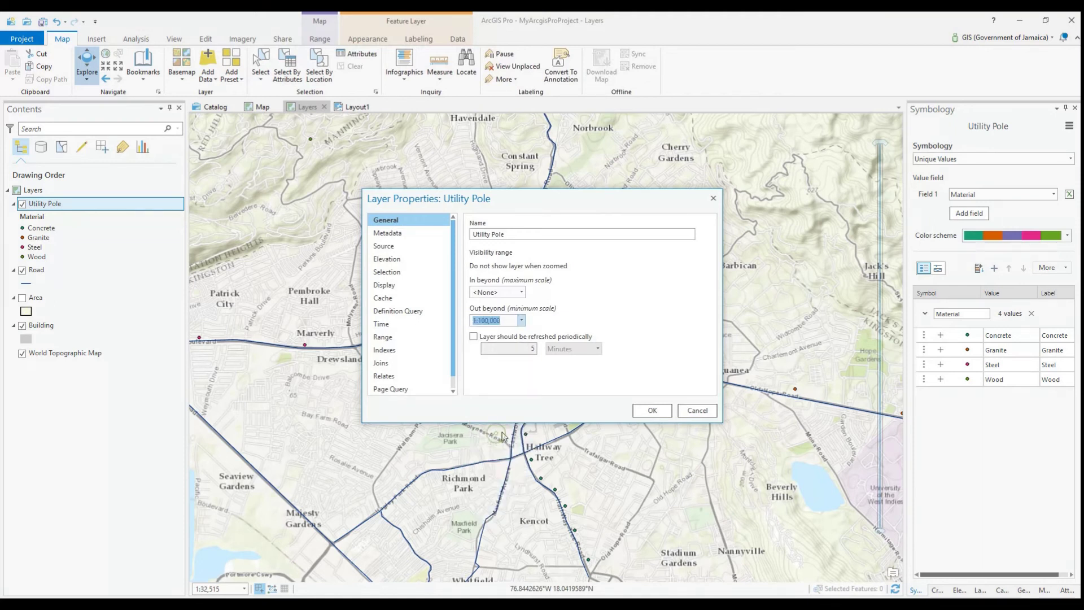
{"action": "left_click", "coordinate": [645, 411]}
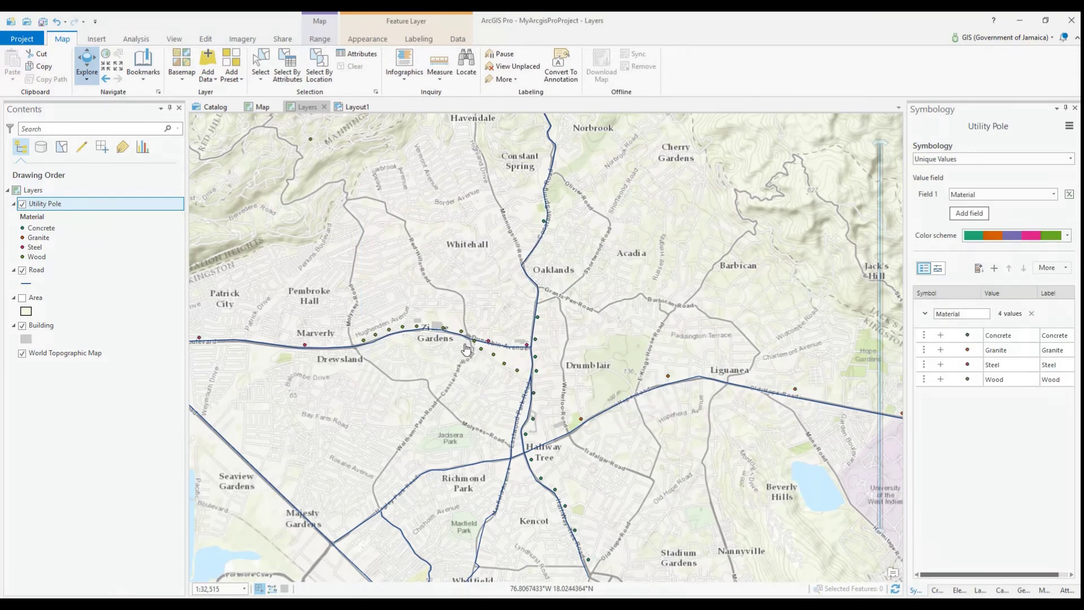
{"action": "scroll", "coordinate": [464, 355], "scroll_direction": "down", "scroll_amount": 2}
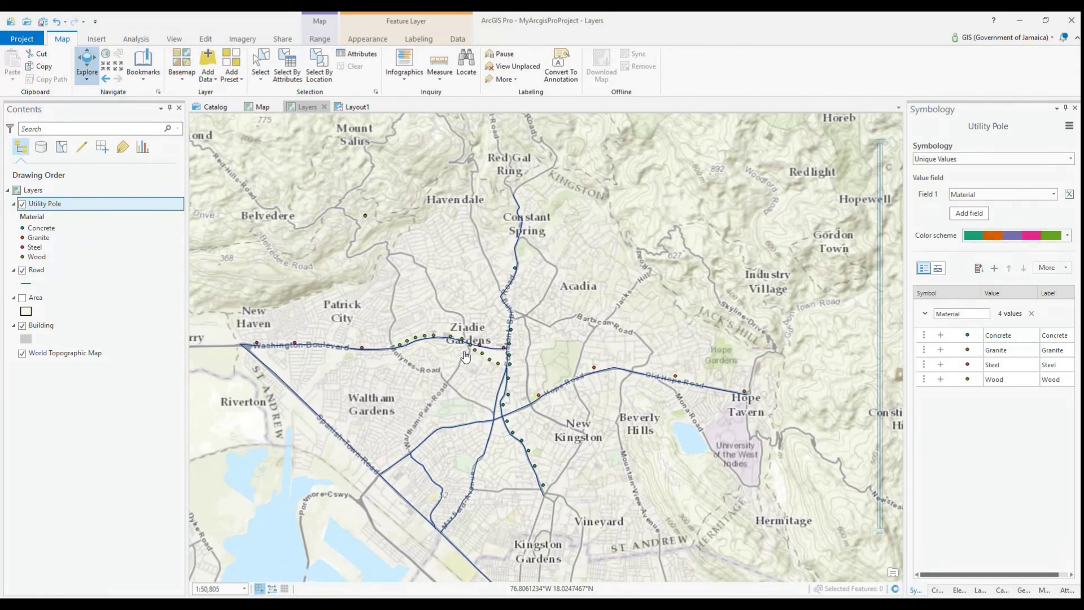
{"action": "scroll", "coordinate": [464, 356], "scroll_direction": "down", "scroll_amount": 1}
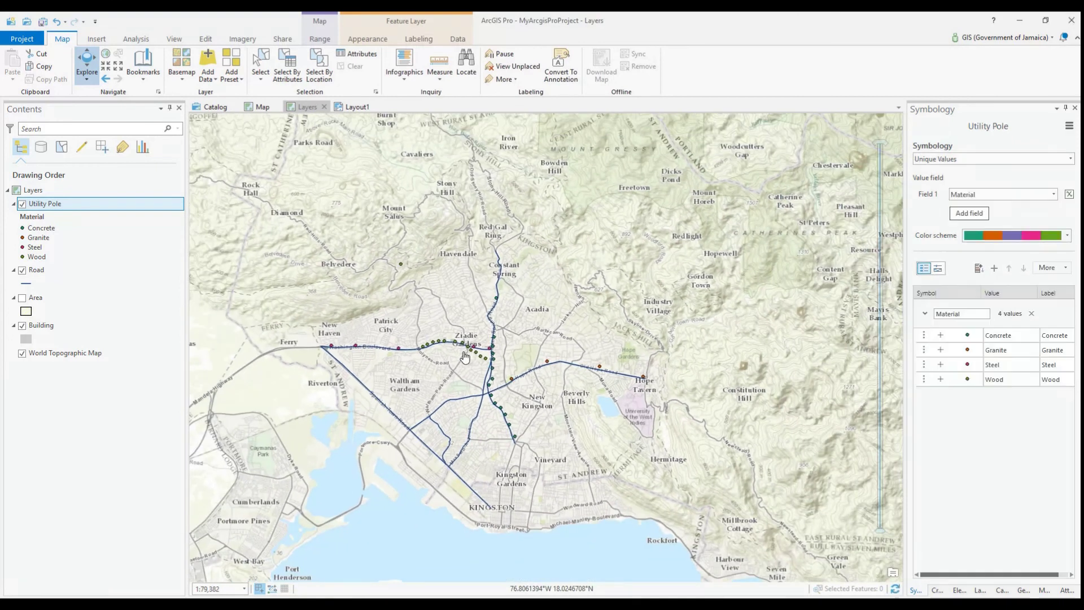
{"action": "scroll", "coordinate": [464, 356], "scroll_direction": "down", "scroll_amount": 1}
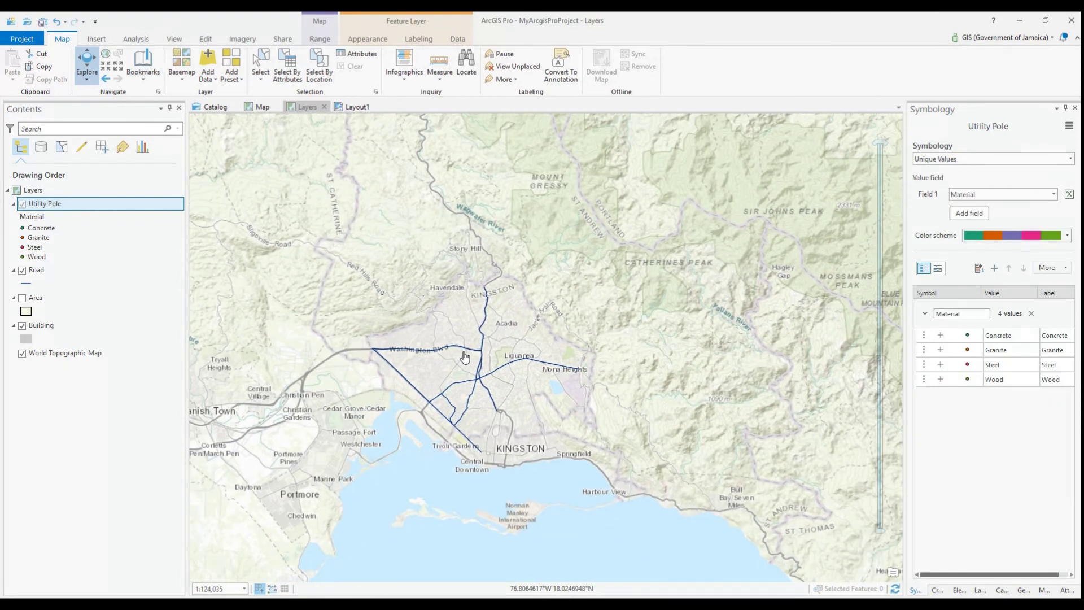
{"action": "scroll", "coordinate": [468, 353], "scroll_direction": "up", "scroll_amount": 1}
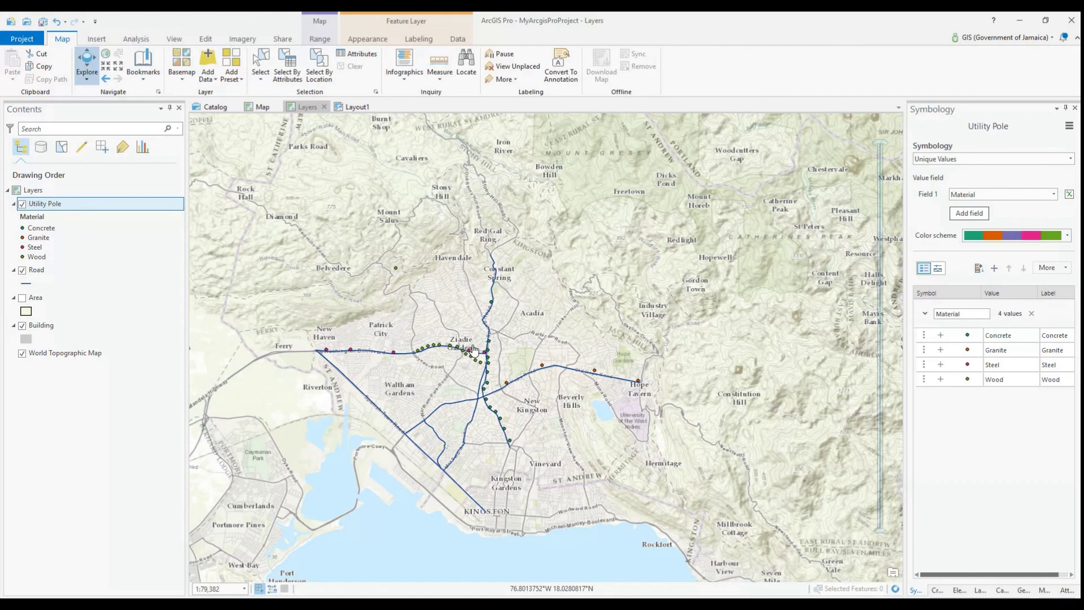
{"action": "scroll", "coordinate": [464, 384], "scroll_direction": "down", "scroll_amount": 1}
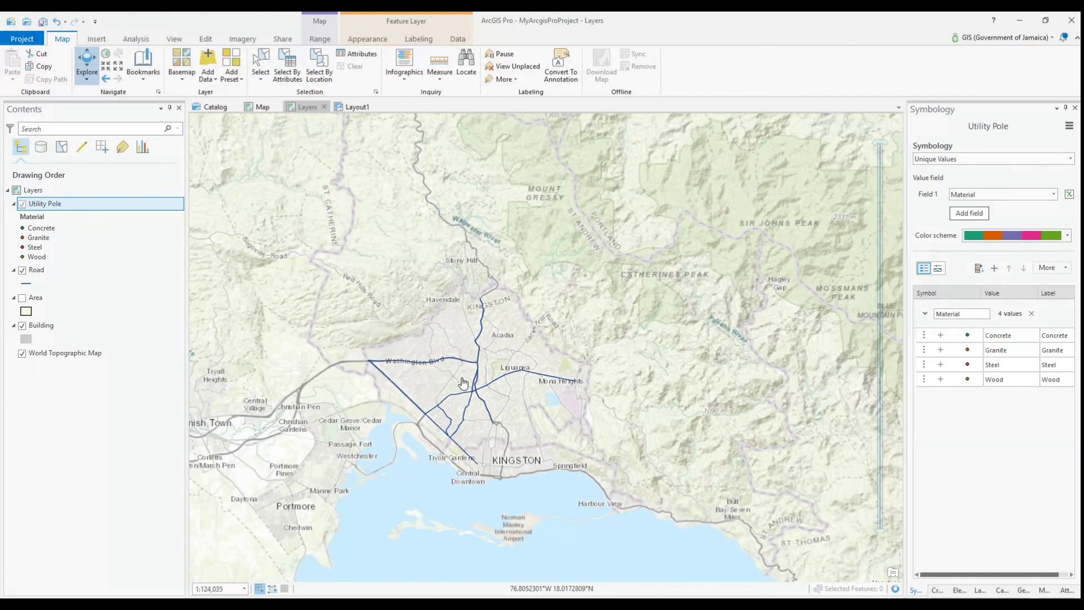
{"action": "scroll", "coordinate": [463, 383], "scroll_direction": "down", "scroll_amount": 1}
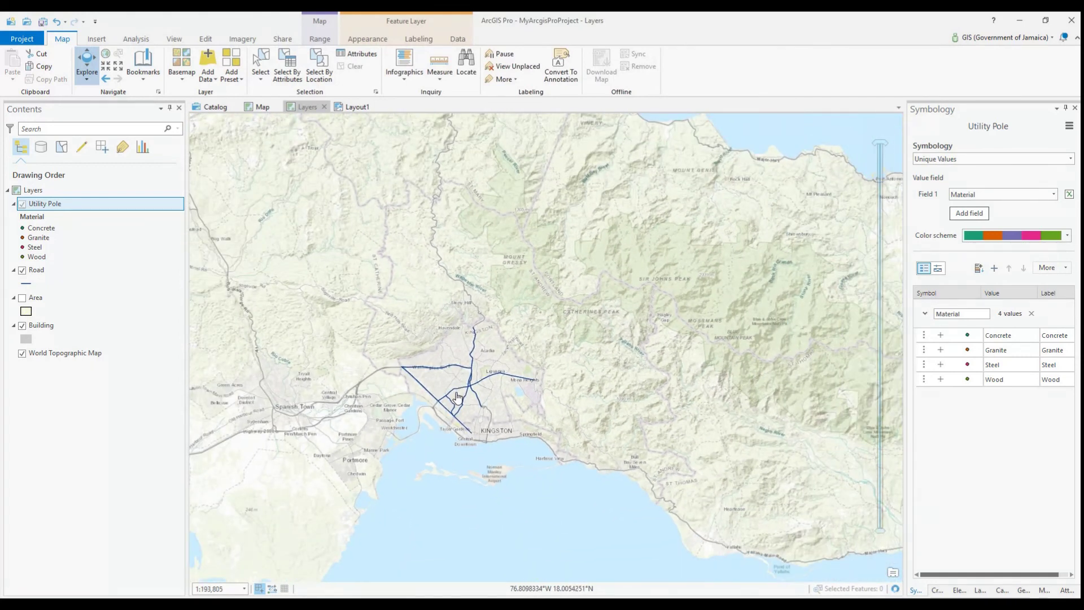
- Set the Utility Pole out-beyond scale to the current map scale
{"action": "right_click", "coordinate": [70, 206]}
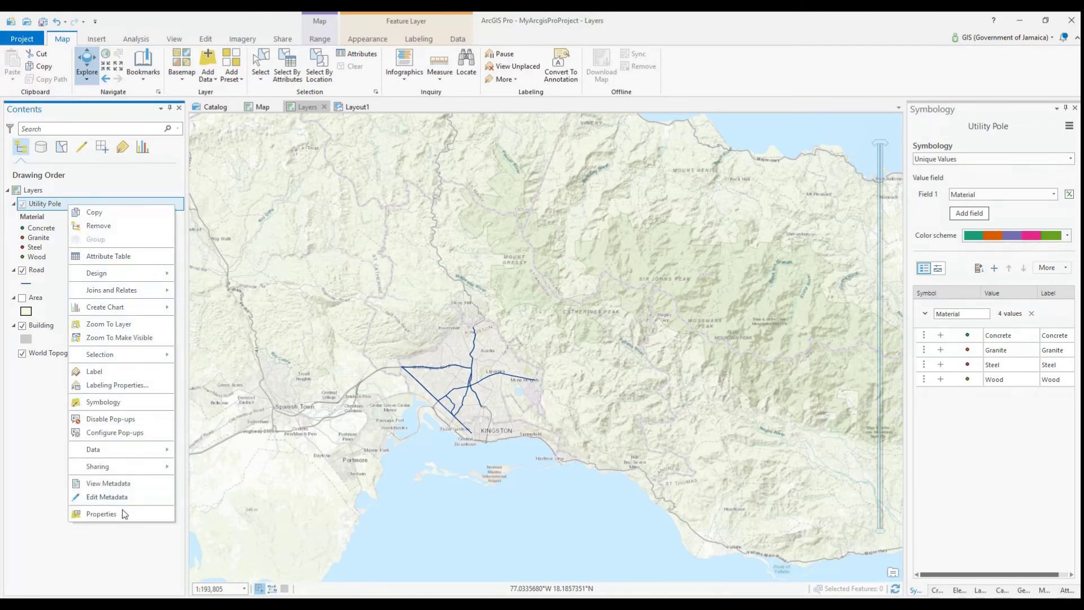
{"action": "left_click", "coordinate": [95, 514]}
{"action": "left_click", "coordinate": [522, 320]}
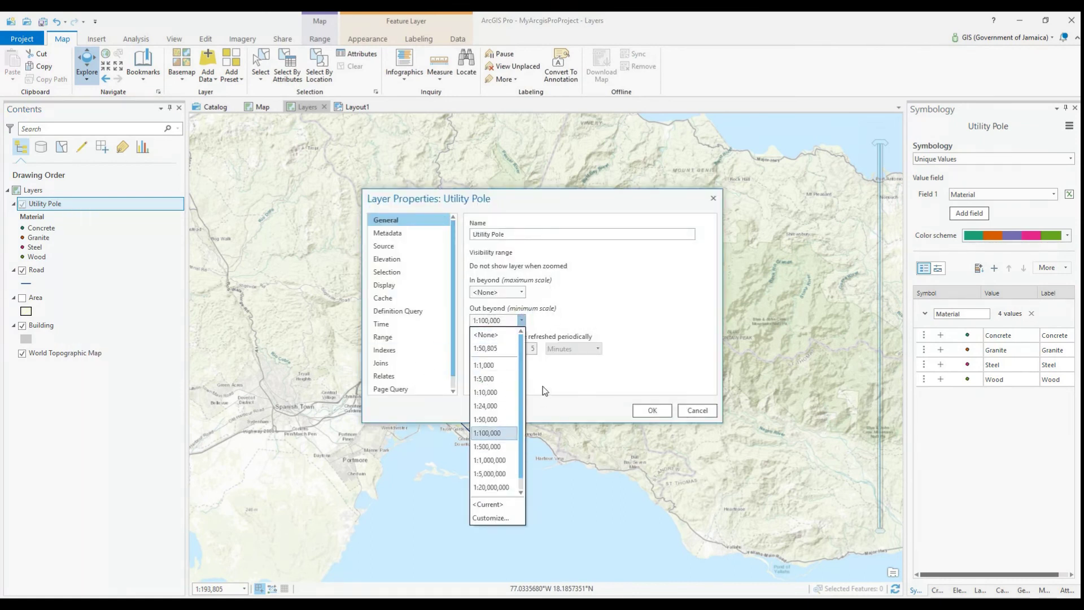
{"action": "left_click", "coordinate": [493, 505]}
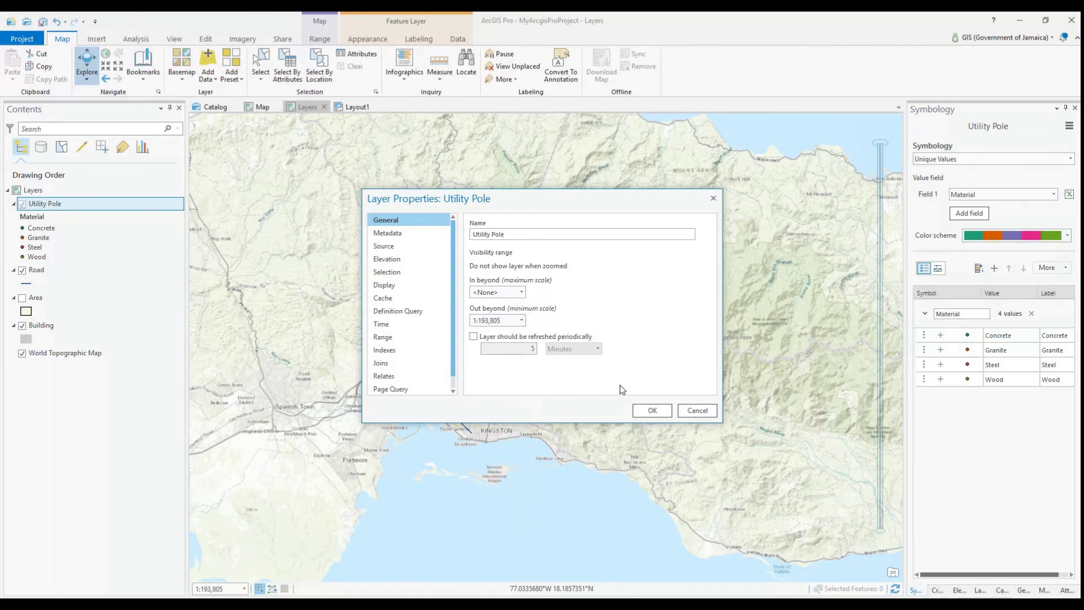
{"action": "left_click", "coordinate": [648, 411]}
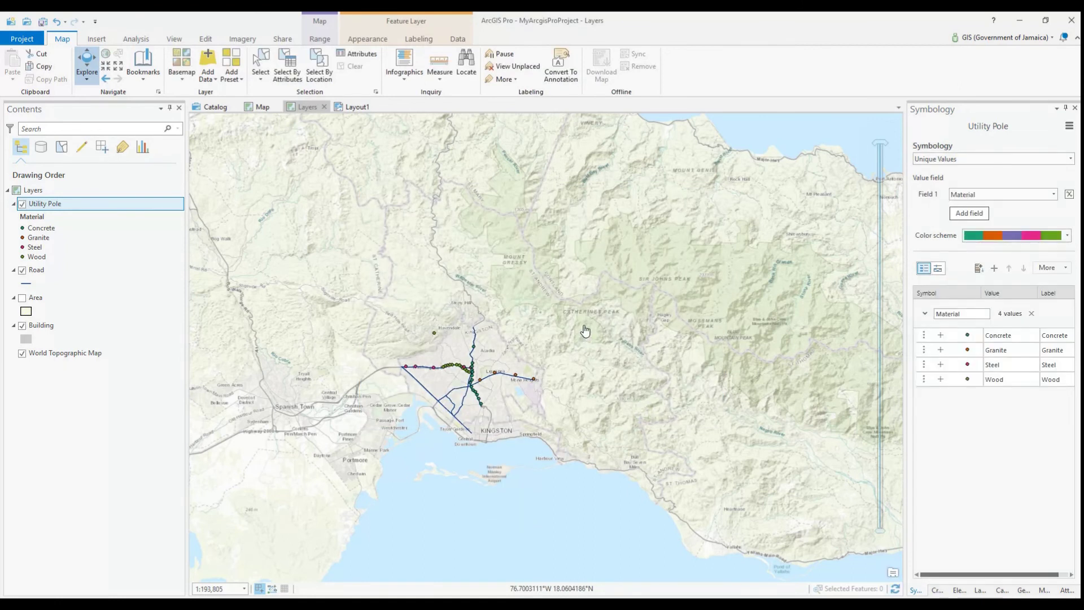
- Change the Utility Pole out-beyond scale to 1:150,000 in layer properties
{"action": "left_click", "coordinate": [51, 208]}
{"action": "right_click", "coordinate": [51, 207]}
{"action": "left_click", "coordinate": [108, 516]}
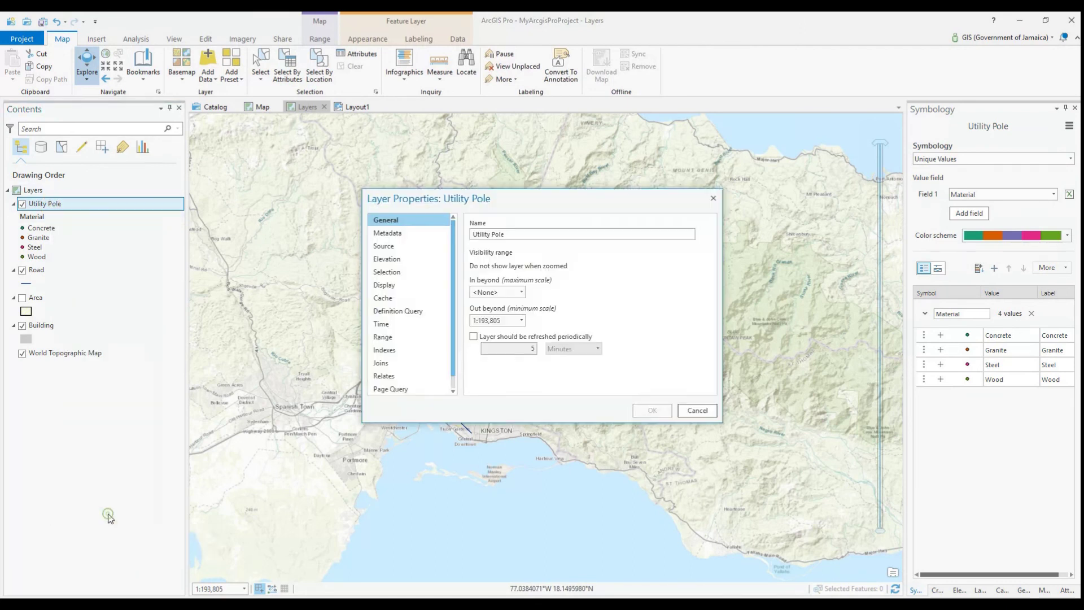
{"action": "double_click", "coordinate": [513, 322]}
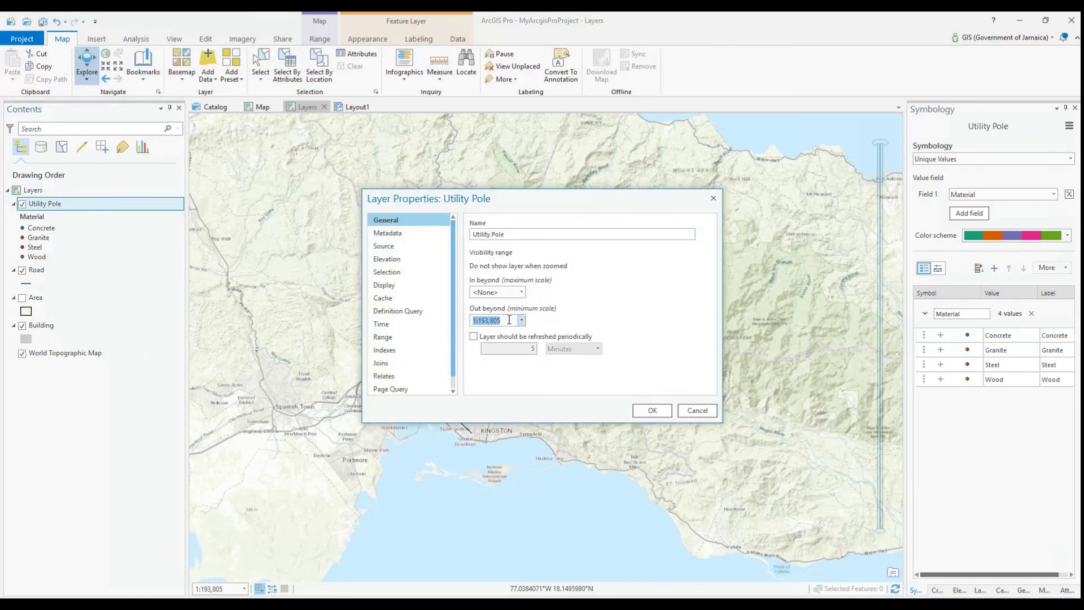
{"action": "left_click_drag", "start_coordinate": [501, 321], "coordinate": [485, 321]}
{"action": "type", "text": "50000"}
{"action": "left_click", "coordinate": [653, 410]}
{"action": "scroll", "coordinate": [491, 357], "scroll_direction": "up", "scroll_amount": 3}
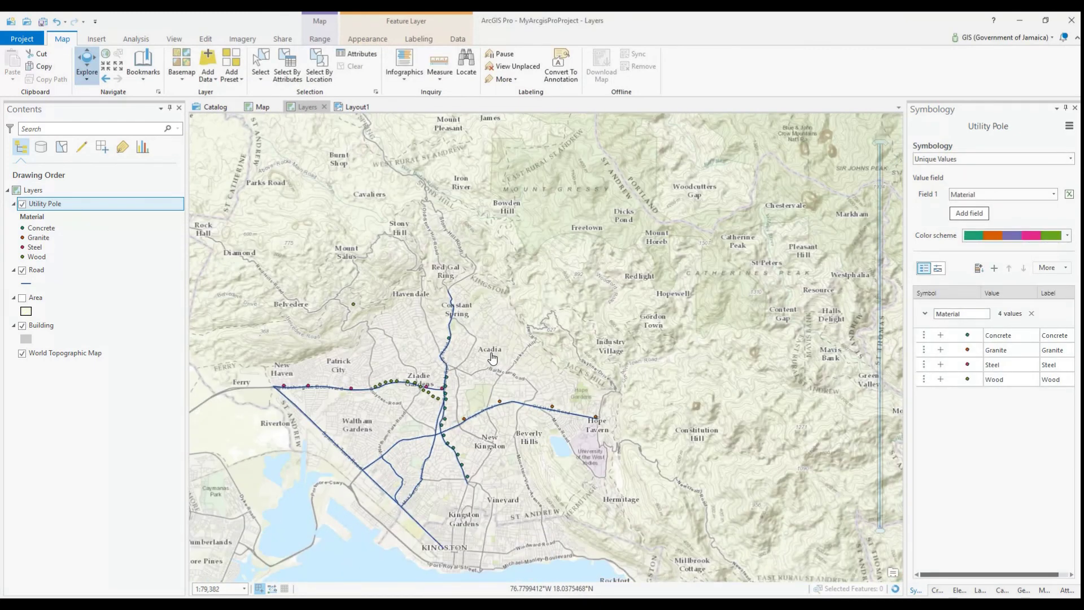
{"action": "scroll", "coordinate": [492, 357], "scroll_direction": "down", "scroll_amount": 2}
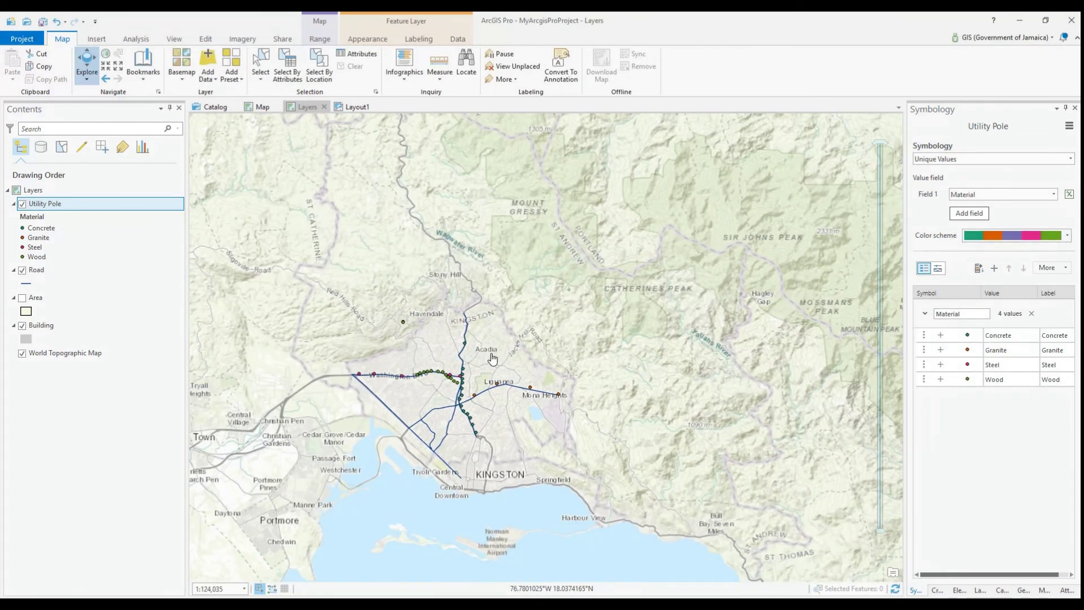
{"action": "scroll", "coordinate": [491, 357], "scroll_direction": "down", "scroll_amount": 2}
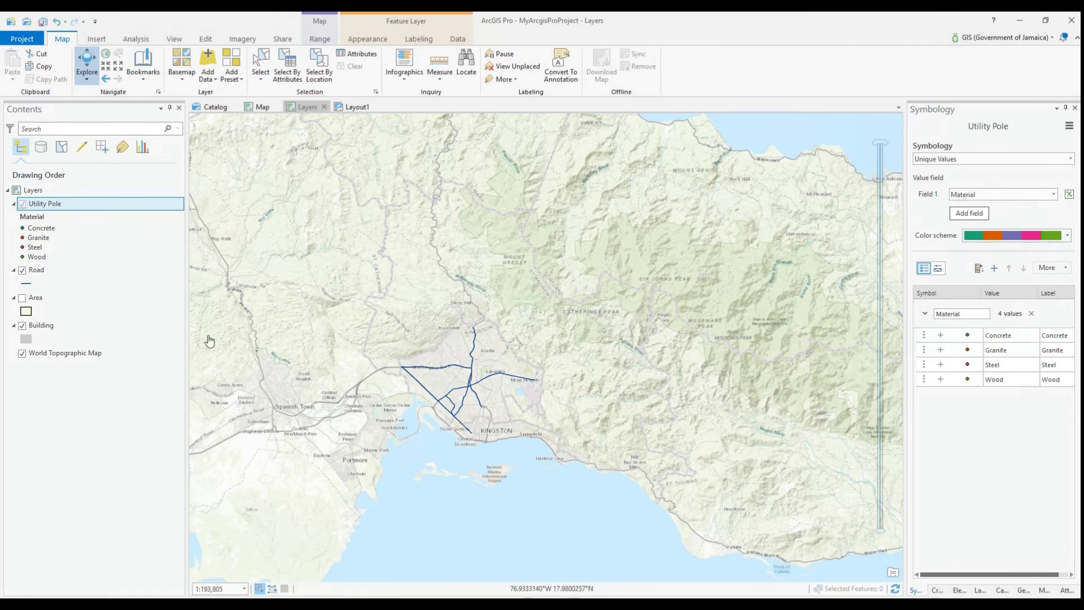
- Save the project with the Quick Access Toolbar Save button
{"action": "left_click", "coordinate": [43, 23]}
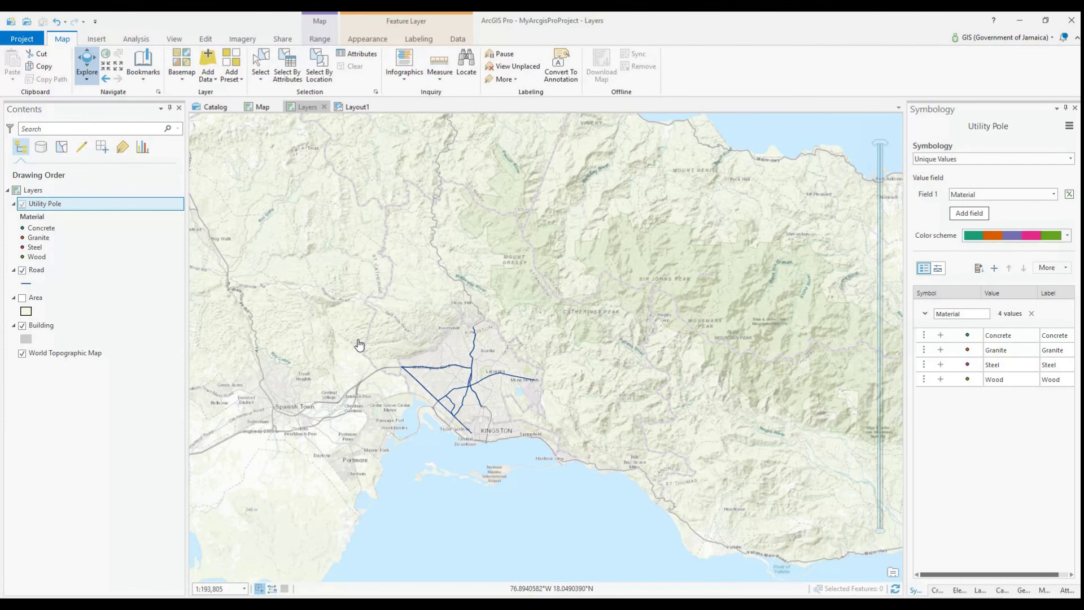